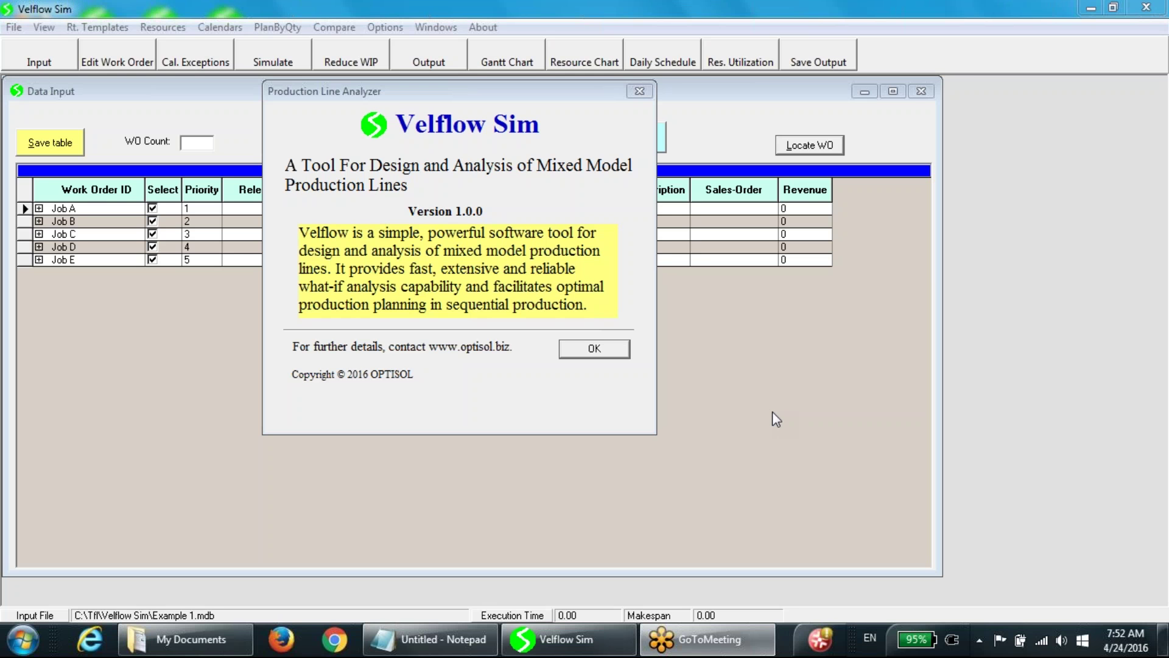
Open the routing templates and list the machines in the MILL group required by RT1's Milling task
left_click(594, 349)
left_click(98, 26)
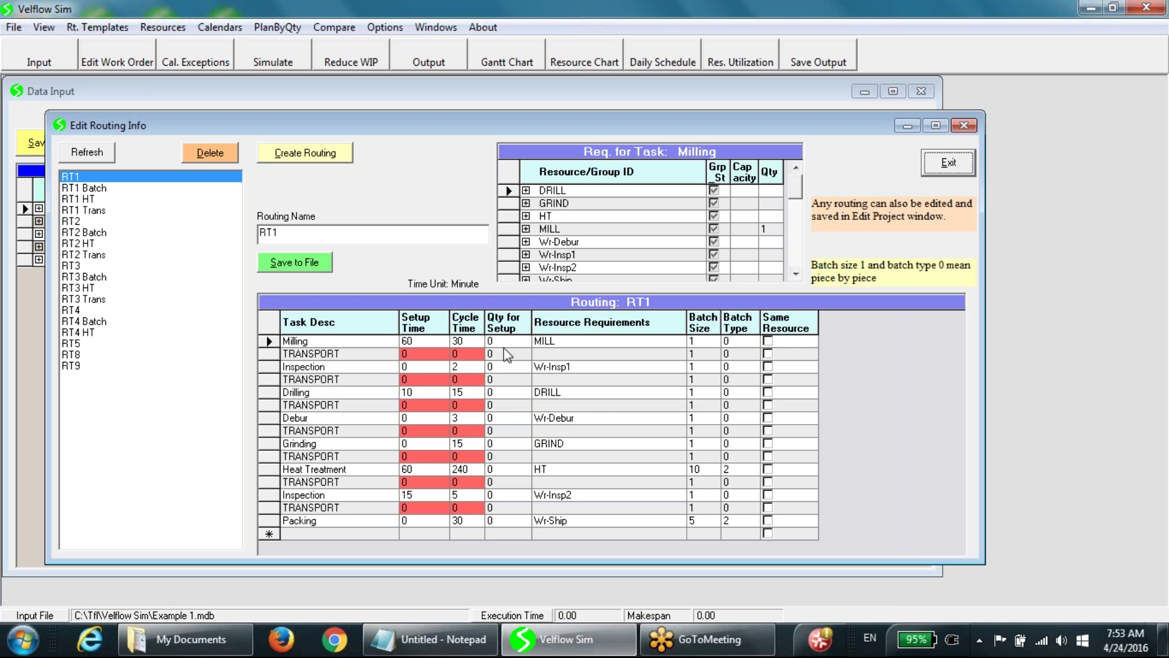
left_click(558, 341)
left_click(526, 229)
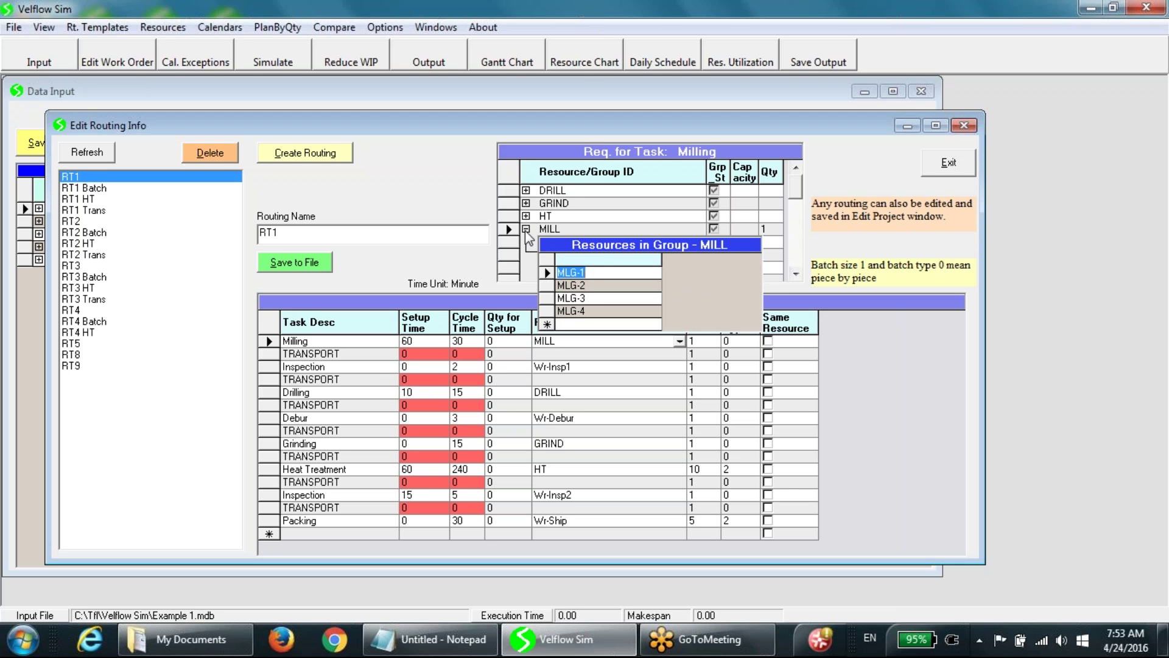
Turn the Same Resource option on and back off for the Milling task of routing RT1
left_click(769, 342)
left_click(768, 341)
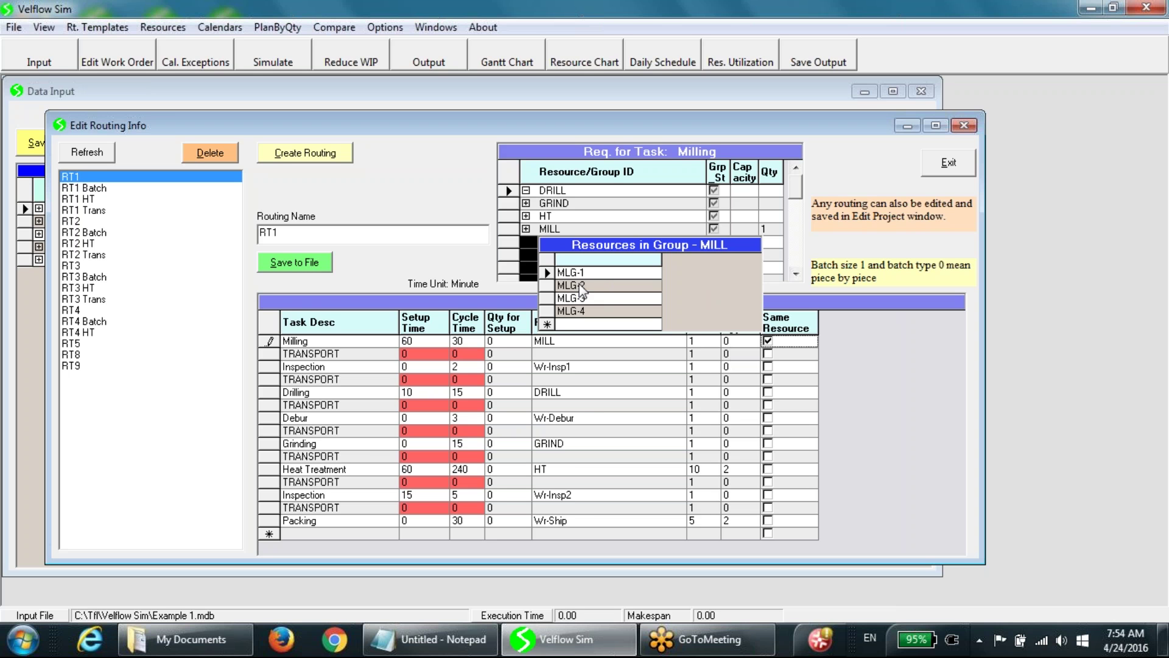
left_click(703, 350)
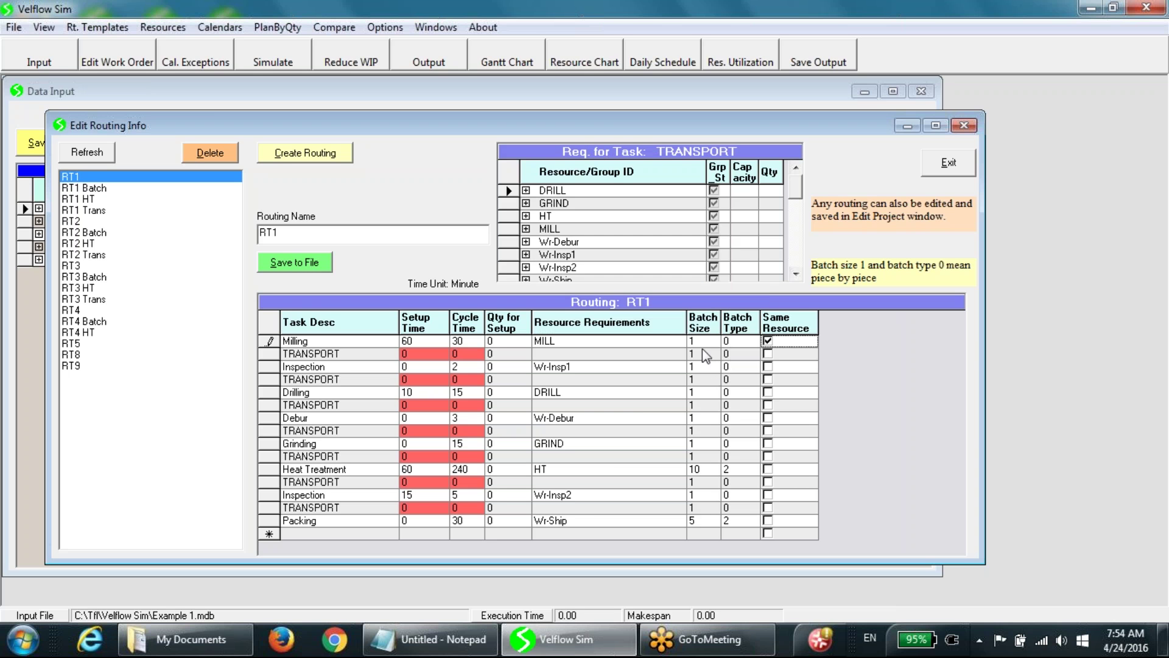
left_click(769, 342)
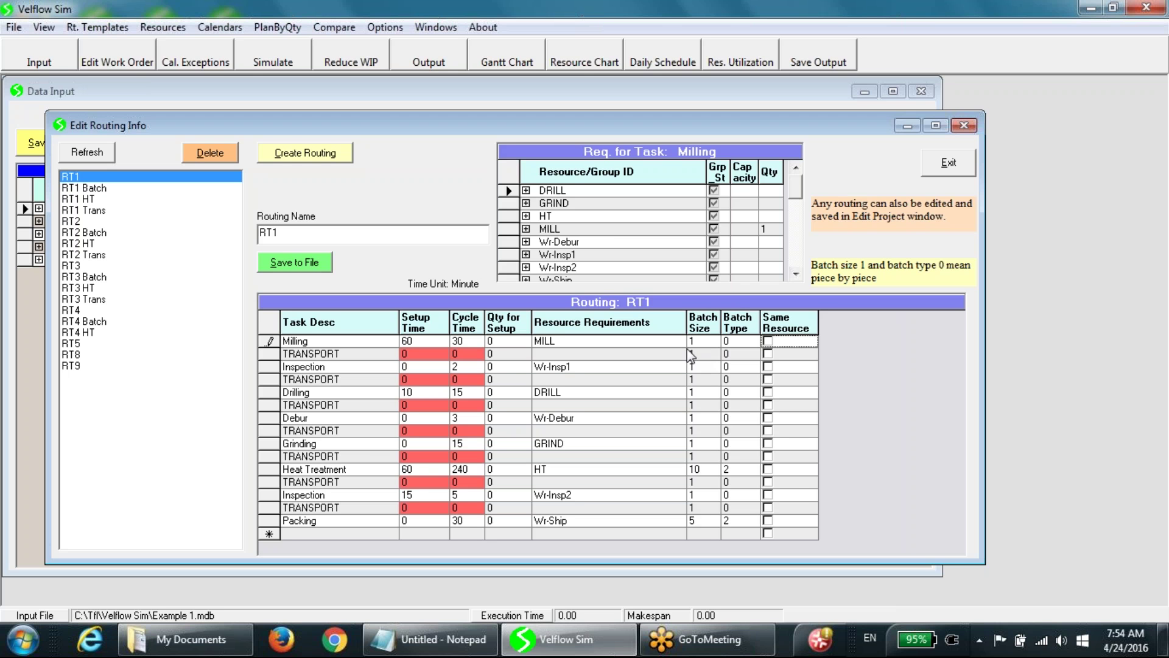
Set the Drilling task's batch size to 4 and batch type to 1 in routing RT1
left_click(698, 392)
type("4")
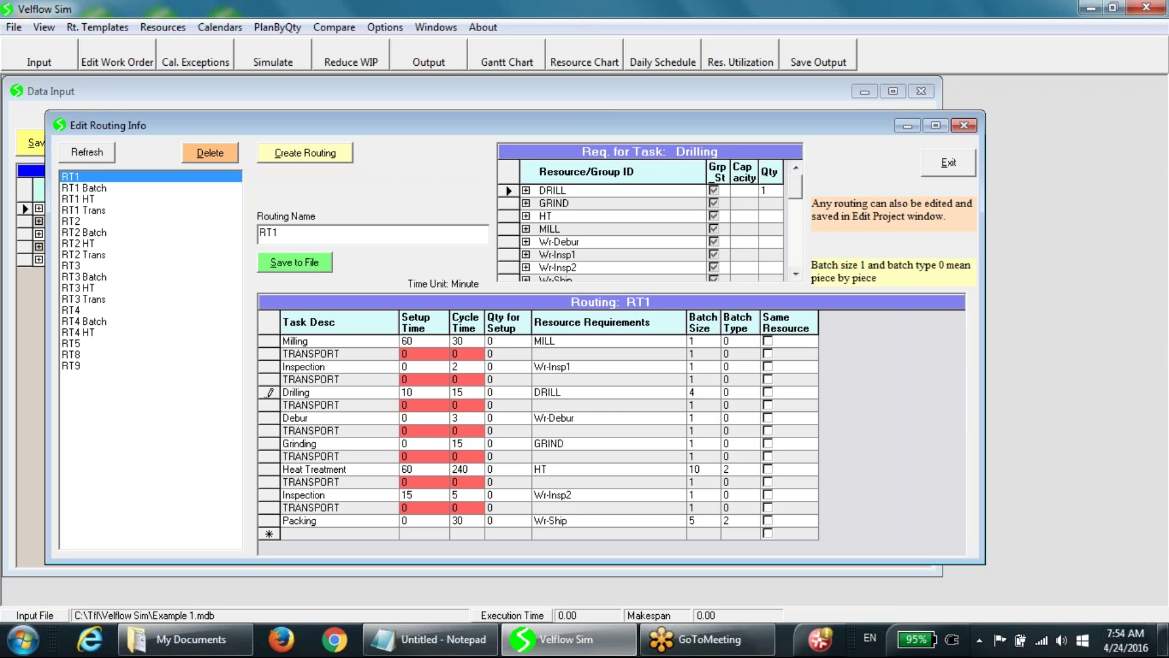
left_click(734, 395)
type("1")
left_click(614, 391)
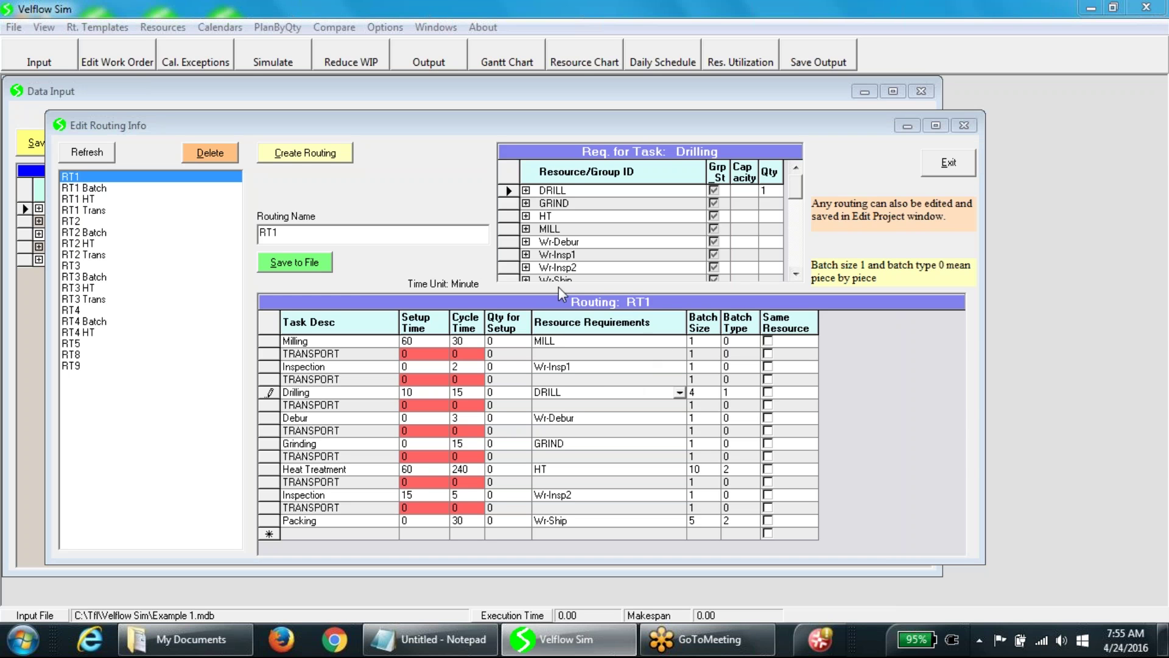
left_click(323, 238)
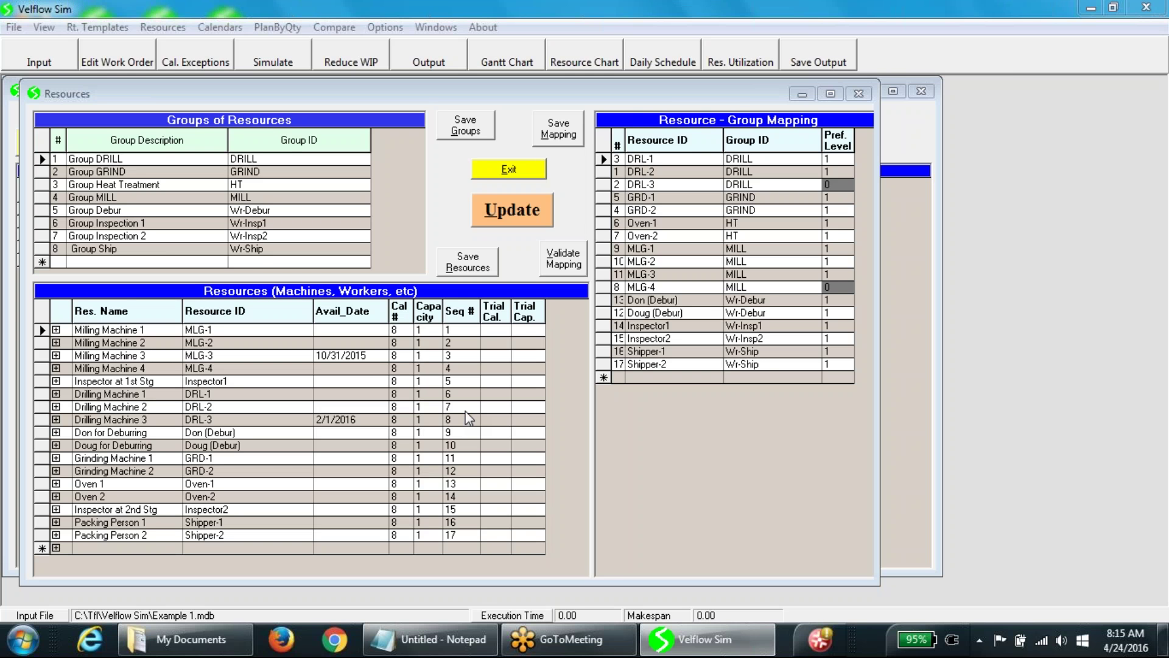
Review the resources' calendar assignments and the weekly working times of the 4:00 AM - Midnight, 24 x 7 and Morning Shift calendars
left_click(399, 311)
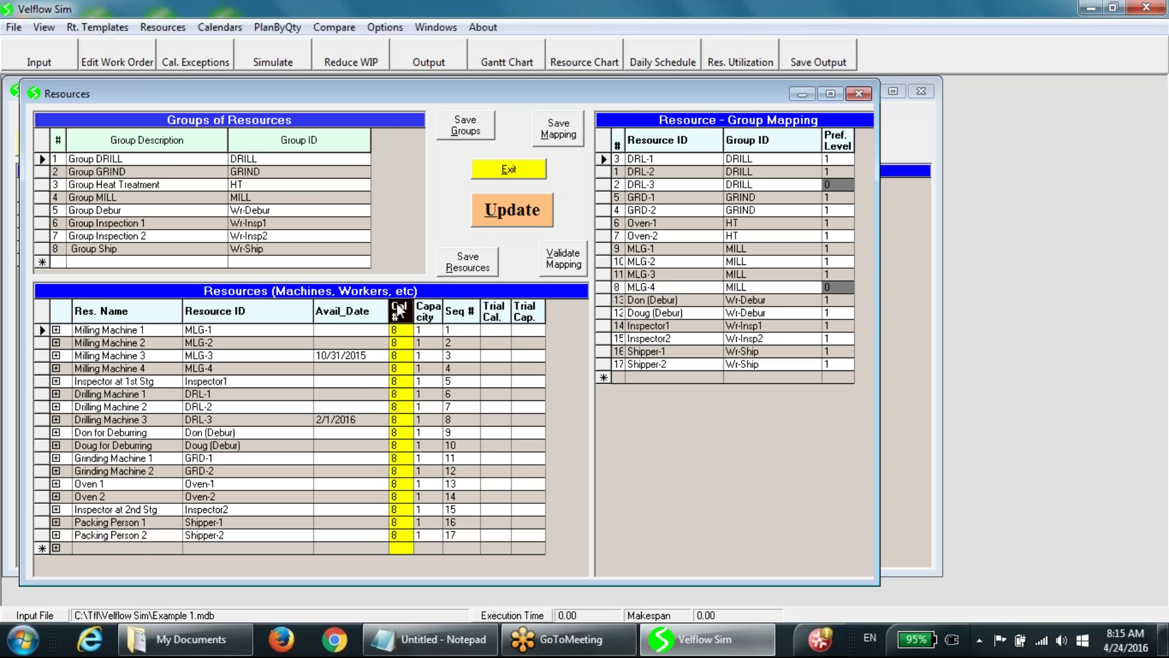
left_click(219, 27)
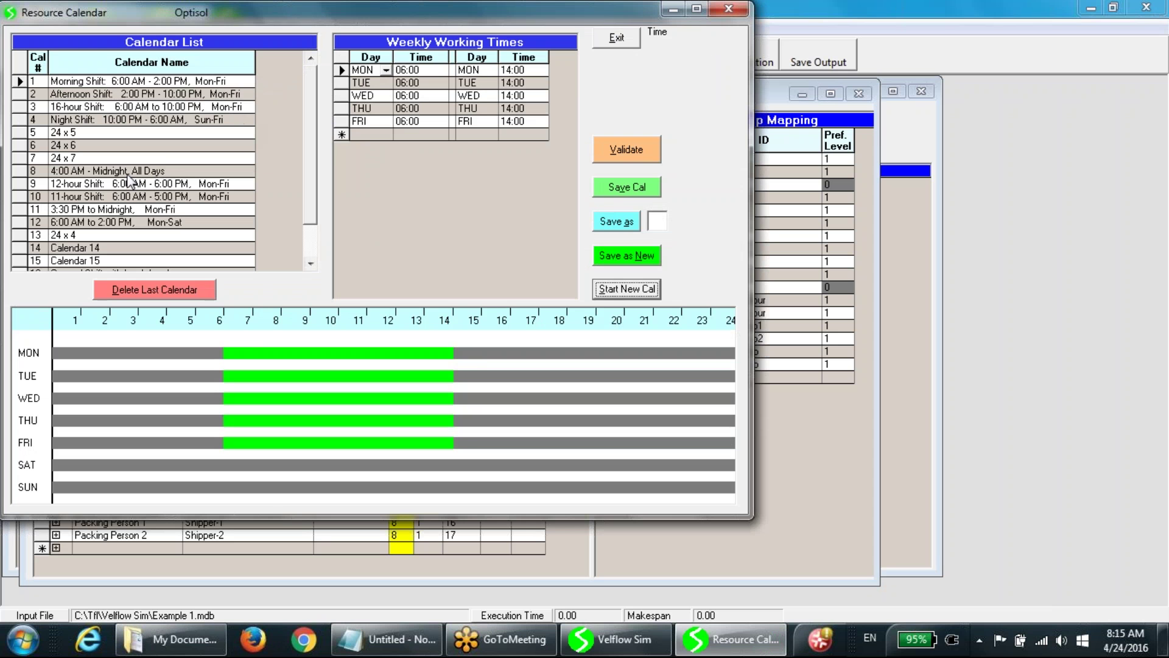
left_click(131, 171)
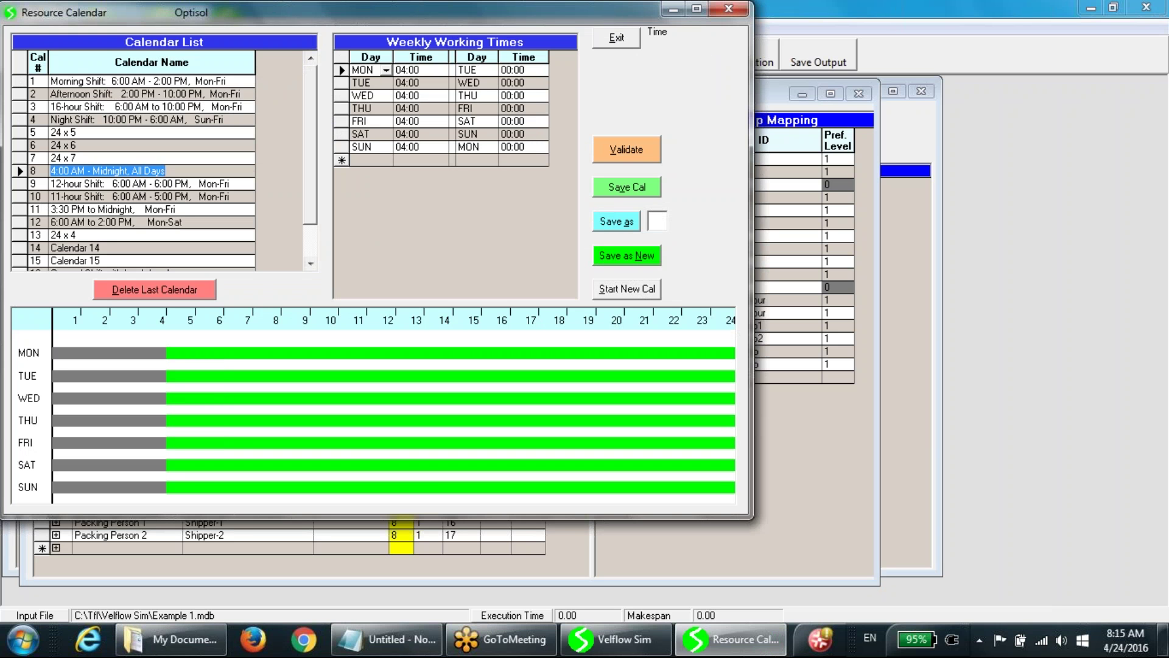
left_click(94, 158)
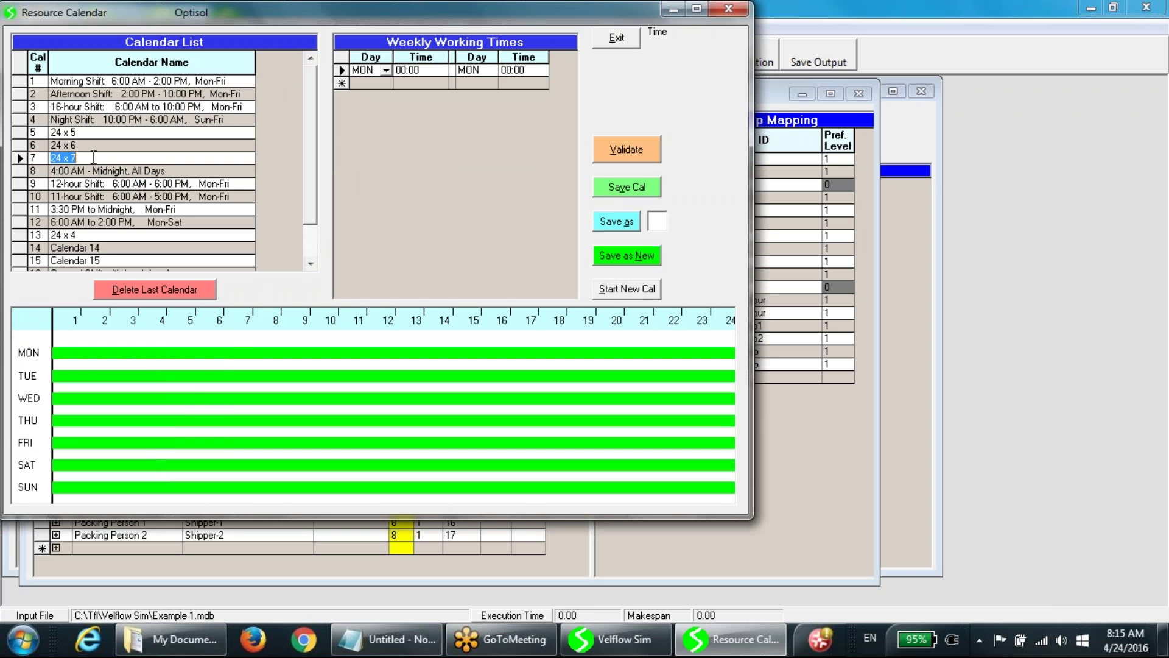
left_click(122, 81)
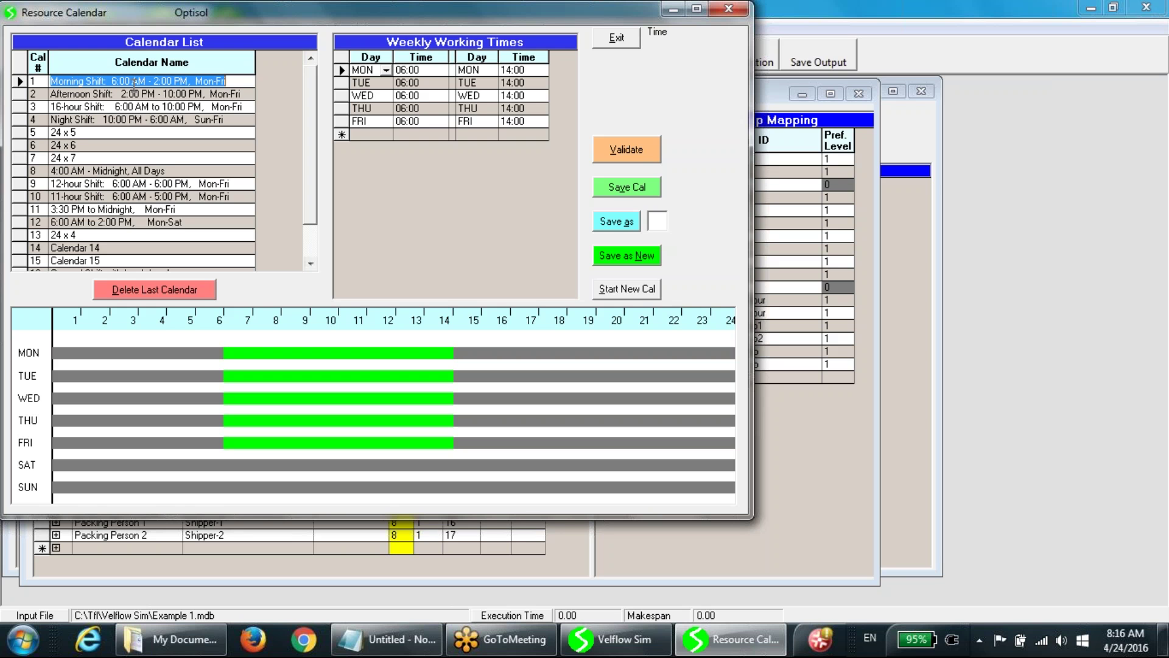
left_click(613, 222)
left_click(618, 38)
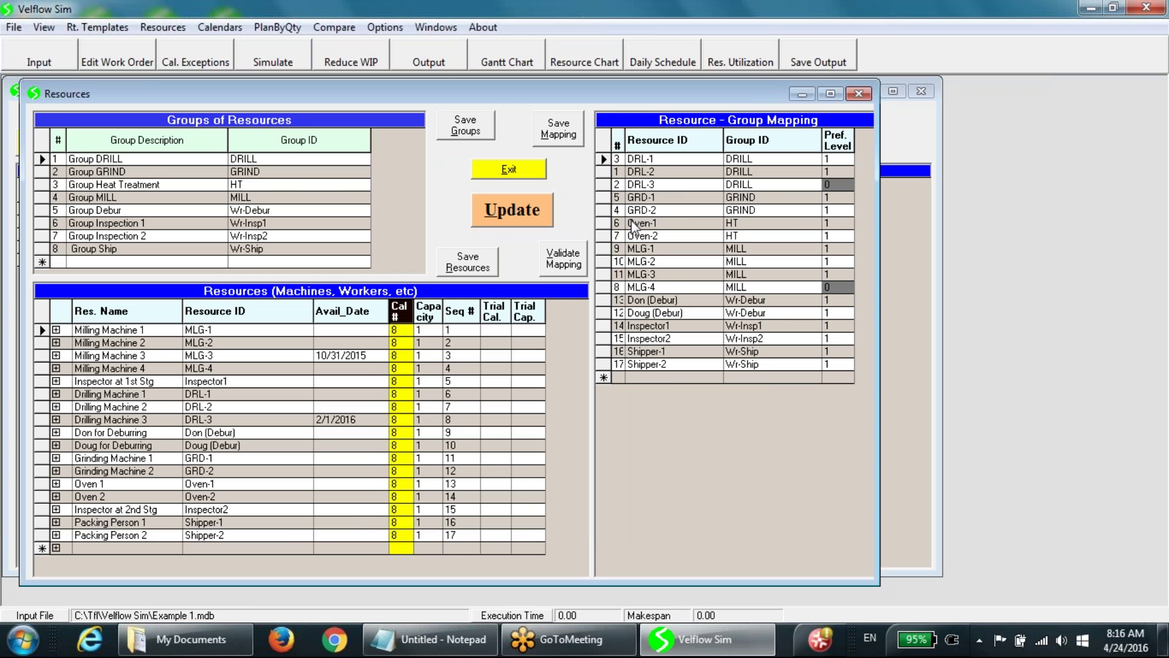
left_click(459, 311)
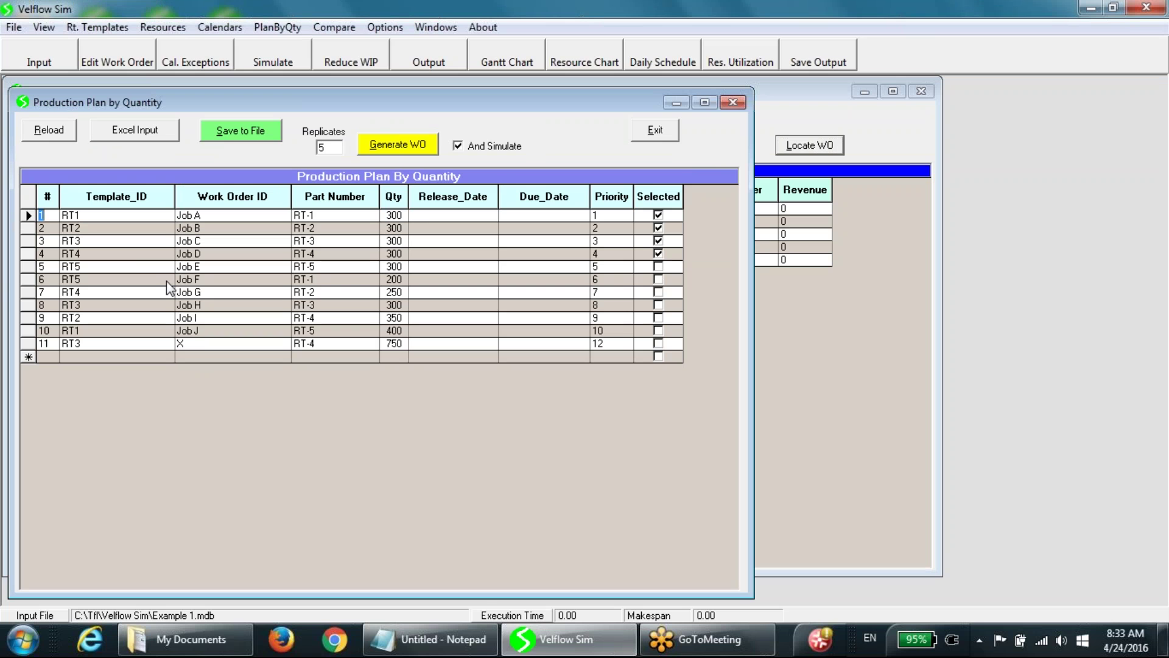
Inspect the RT4 routing used by Job D in the production plan and close it again
left_click(122, 254)
double_click(122, 254)
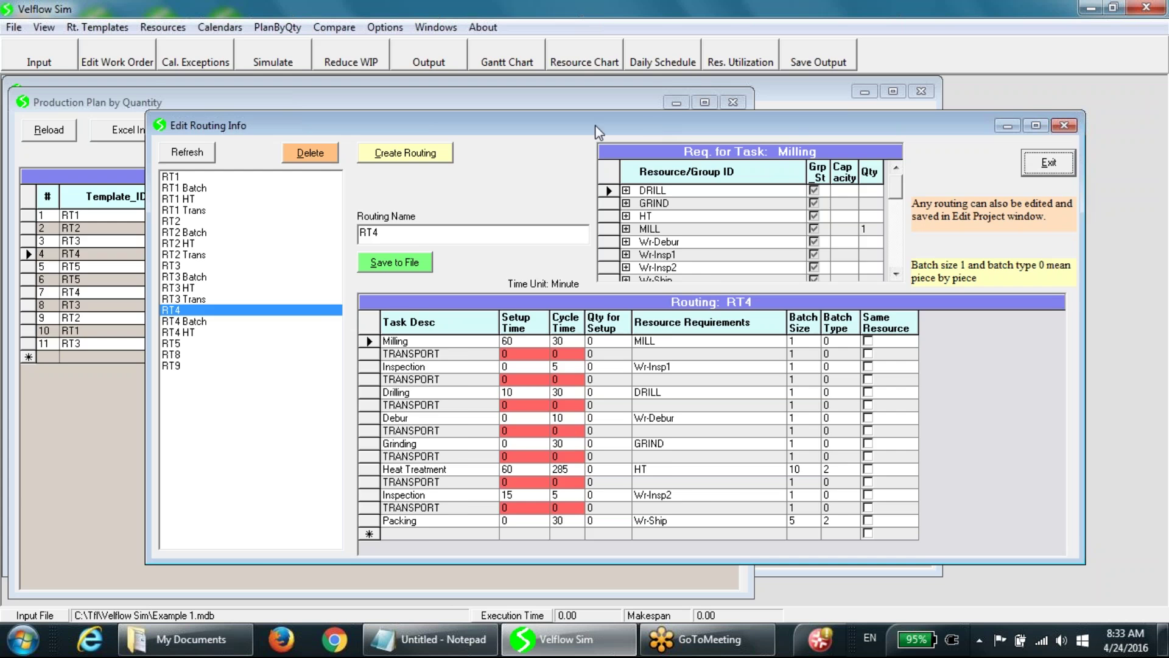
left_click_drag(594, 126, 462, 125)
left_click(920, 163)
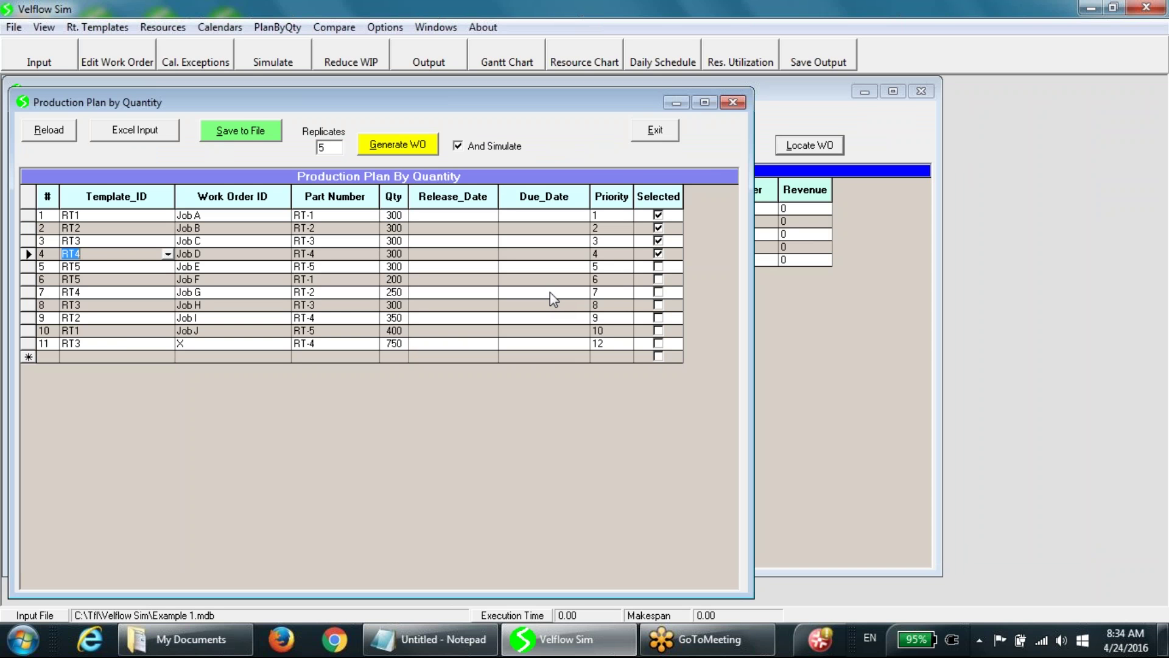
Generate work orders for the selected Jobs A to D with 5 replicates, with the And Simulate option turned off
left_click(599, 197)
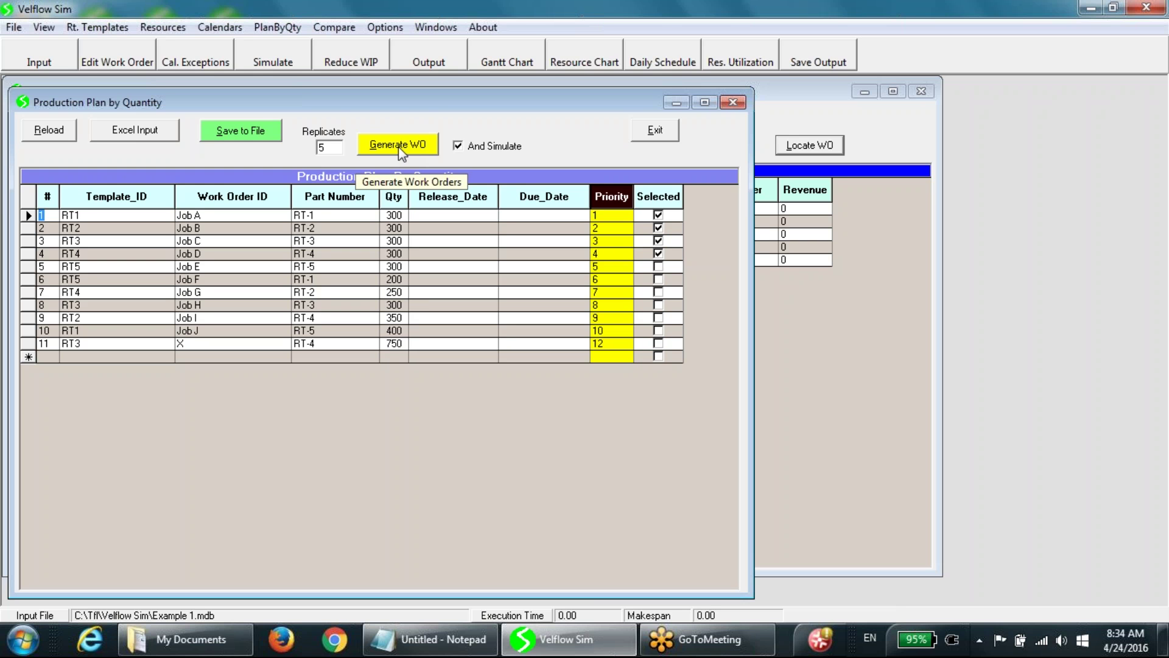
left_click(475, 148)
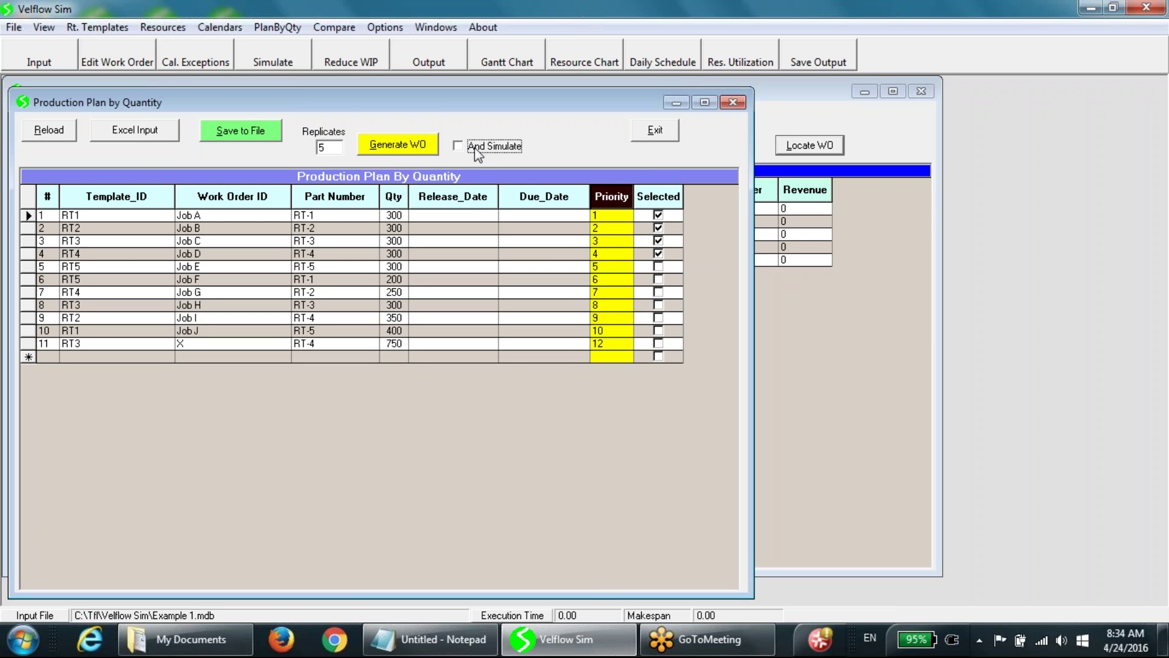
left_click(477, 153)
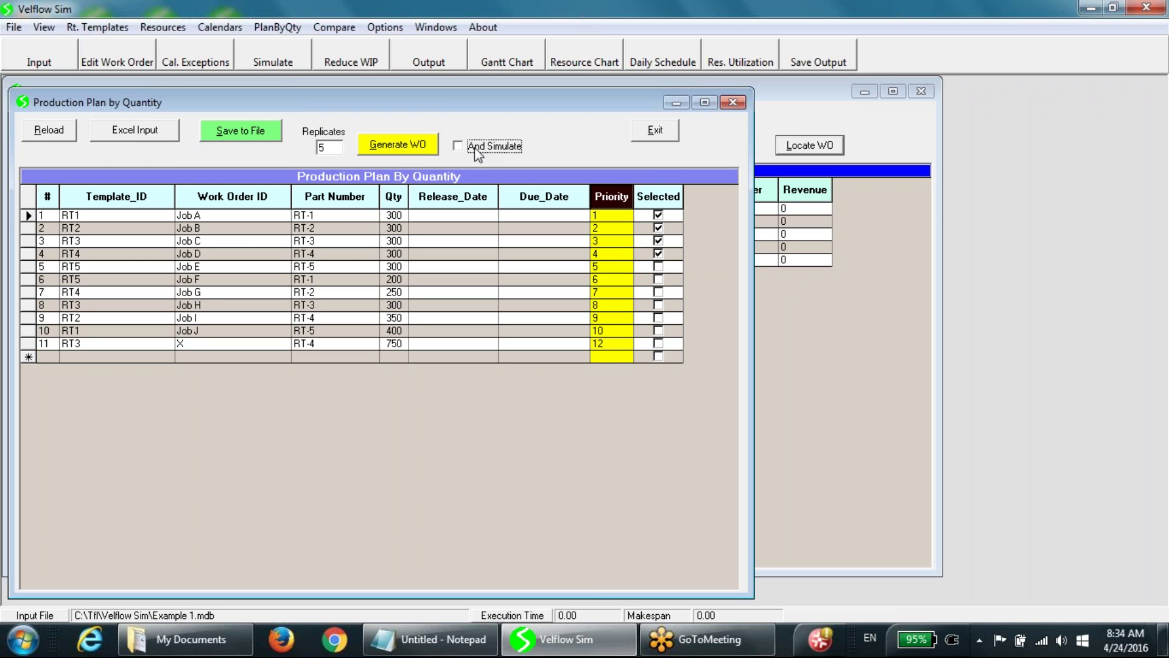
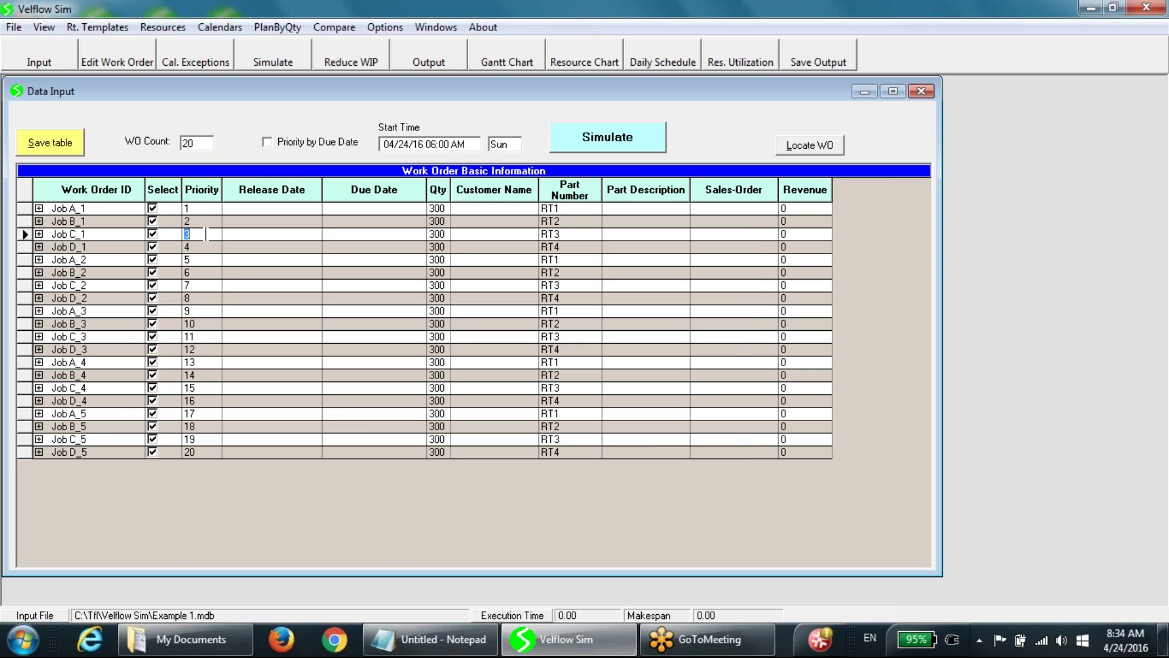
Turn Priority by Due Date on and back off, and review the sequence-dependent changeover times for Drilling
left_click(310, 147)
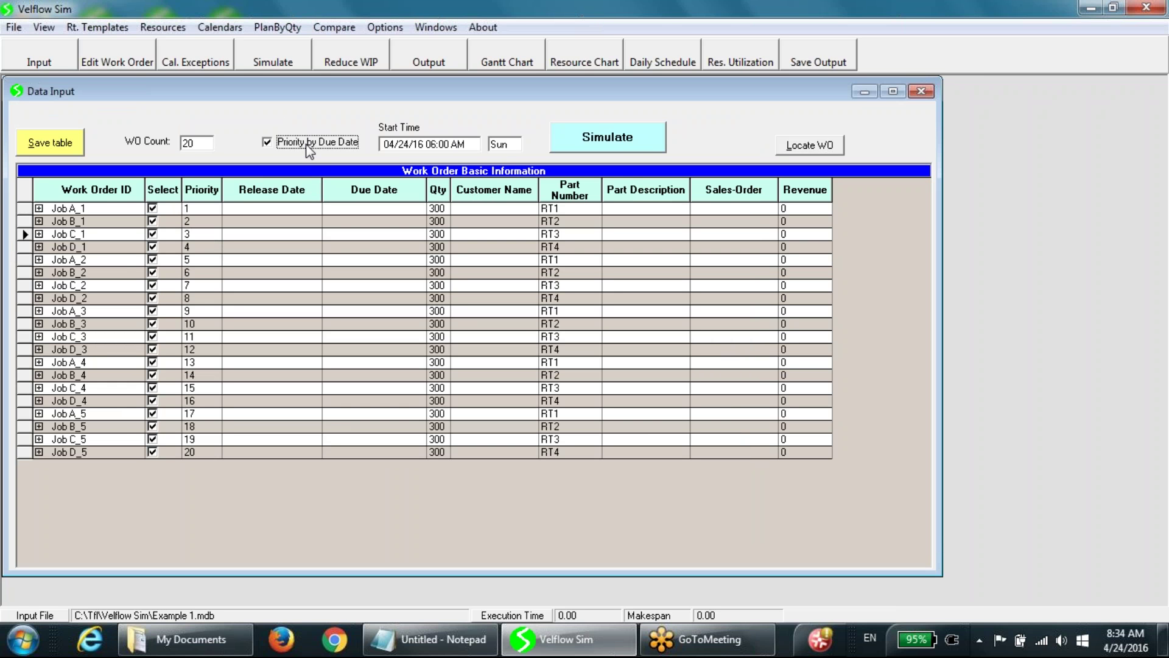
left_click(310, 148)
left_click(44, 27)
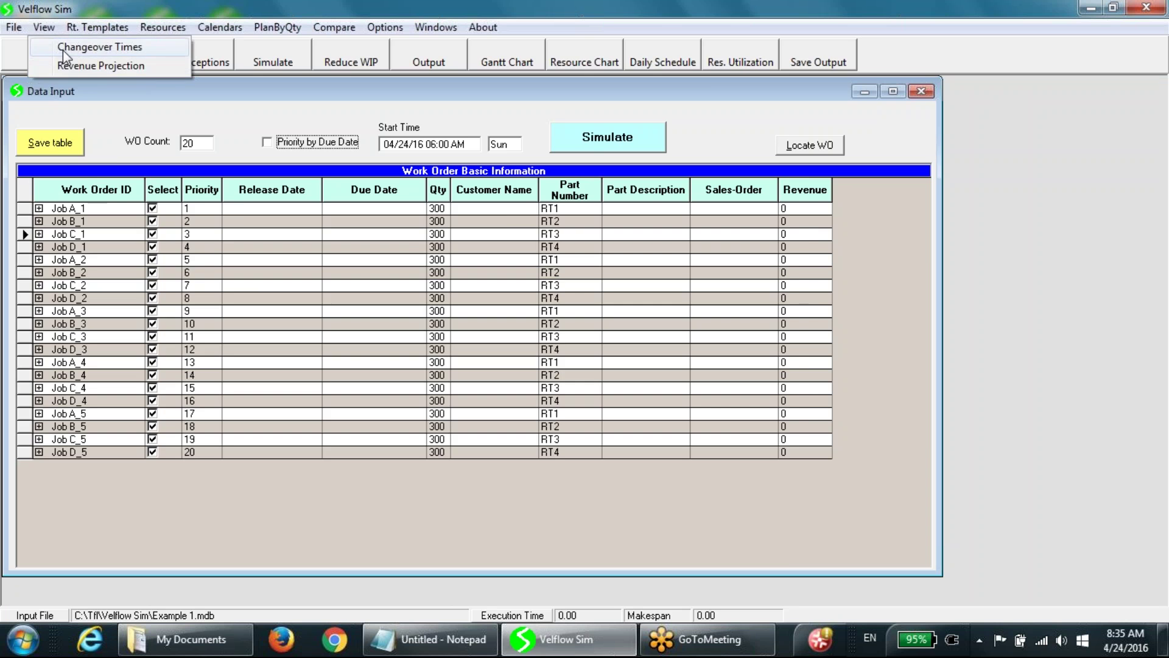
left_click(63, 50)
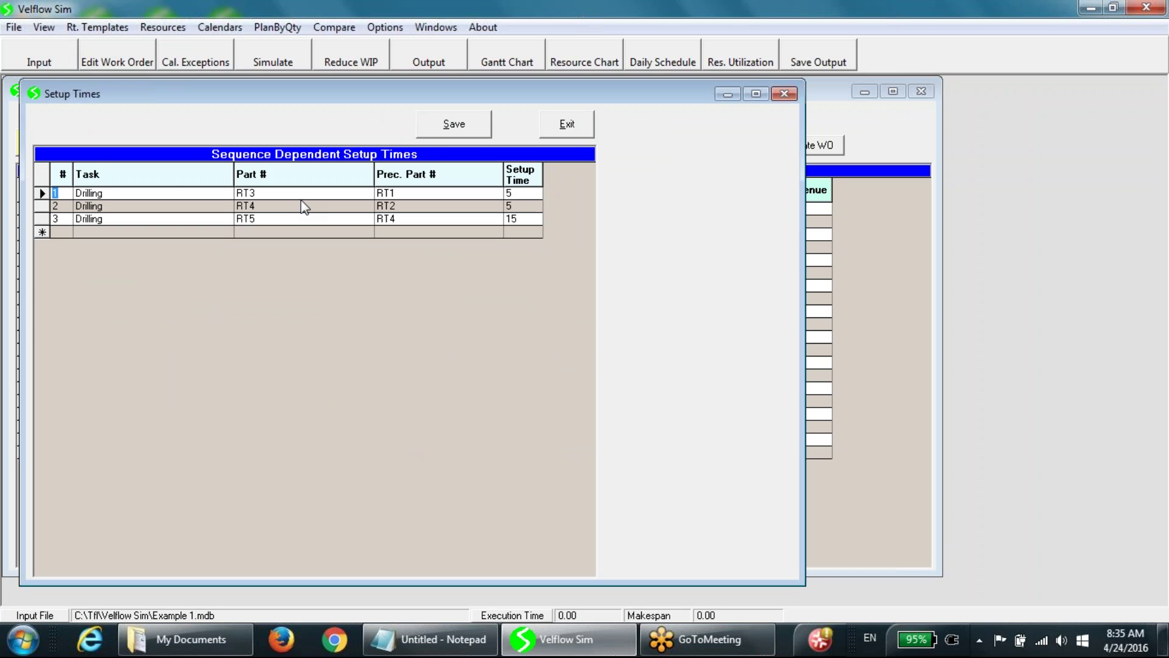
left_click(568, 130)
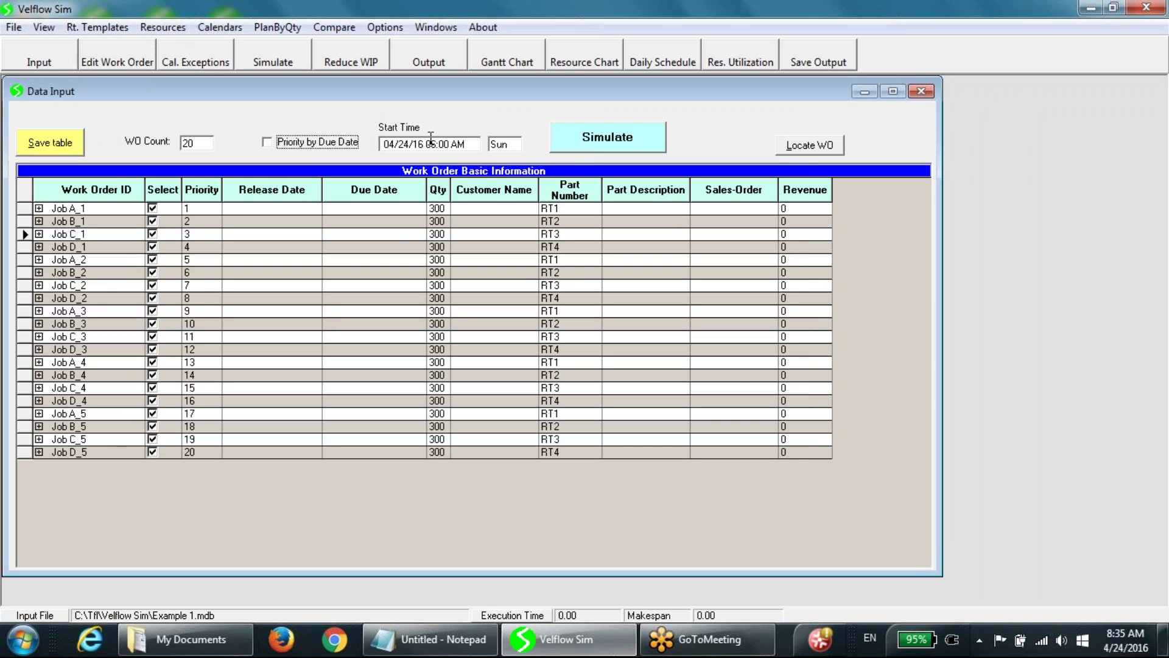
left_click(430, 138)
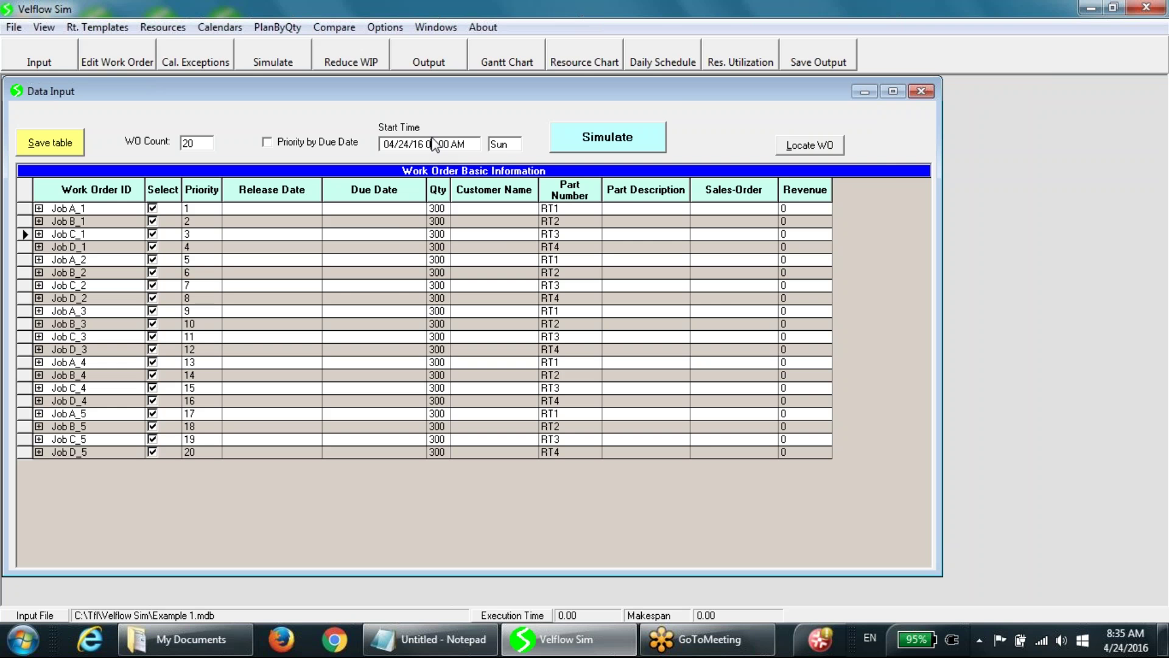
Examine work order Job A_4's basic information, its operations and the routing templates available for it
left_click(116, 60)
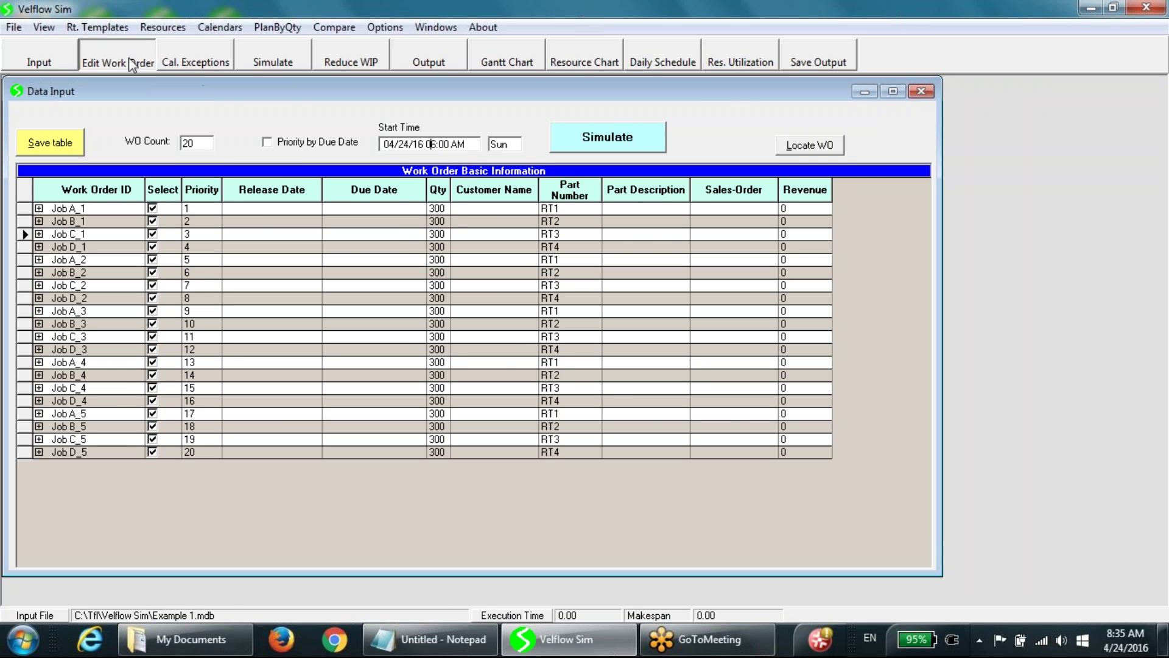
left_click(88, 181)
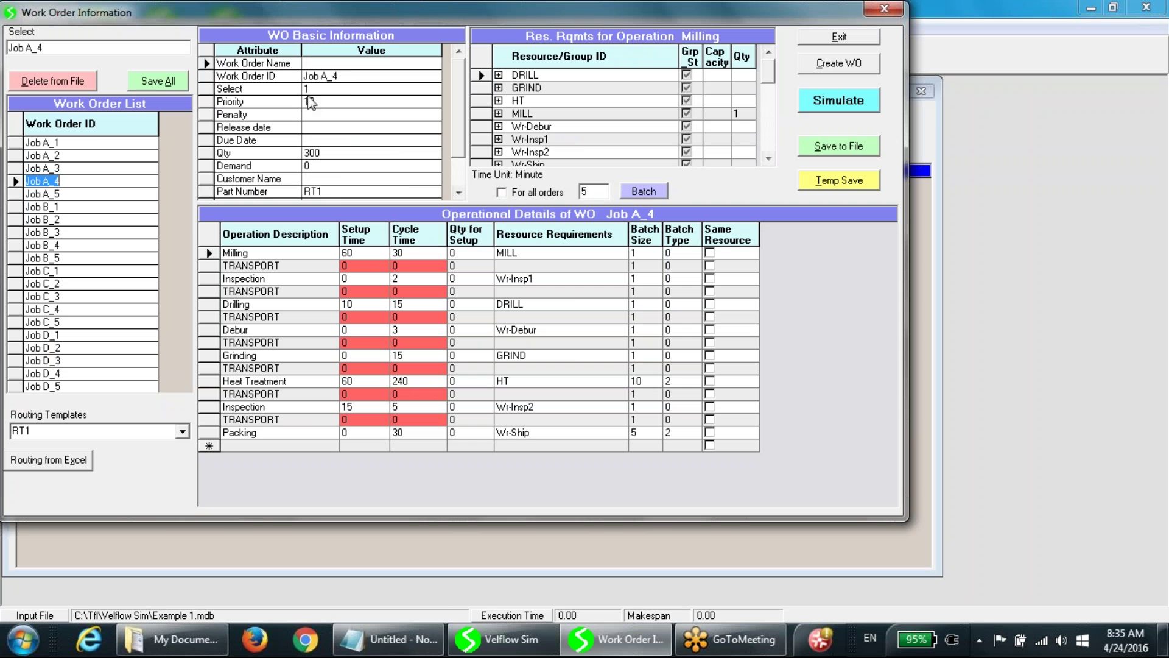
left_click(352, 77)
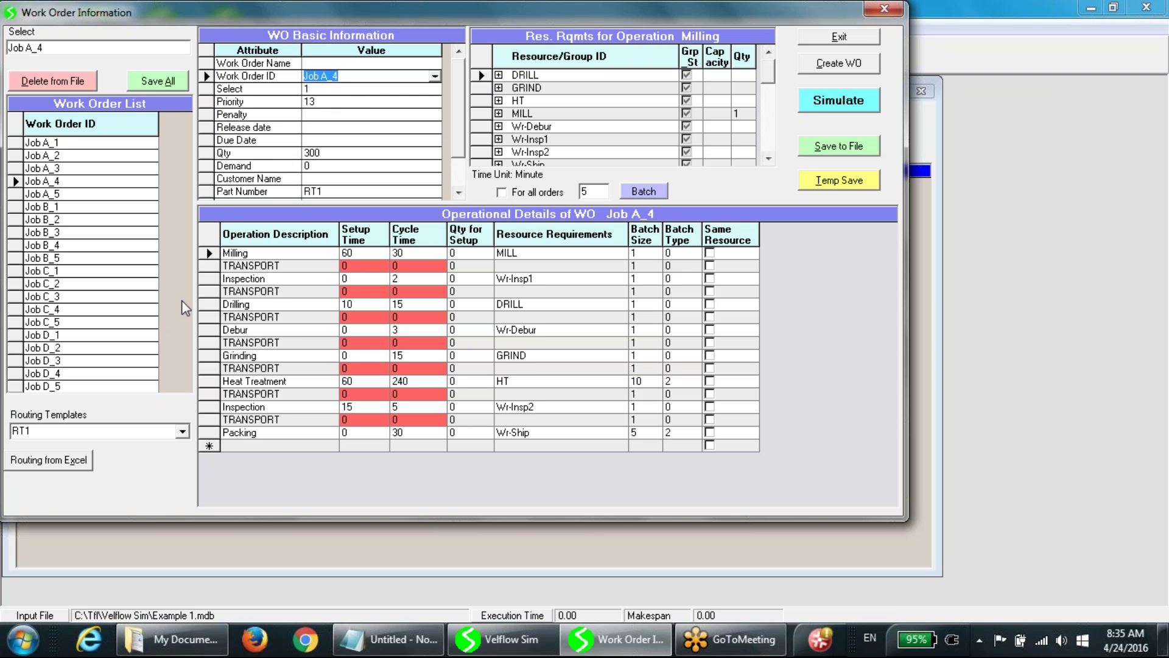
left_click(182, 431)
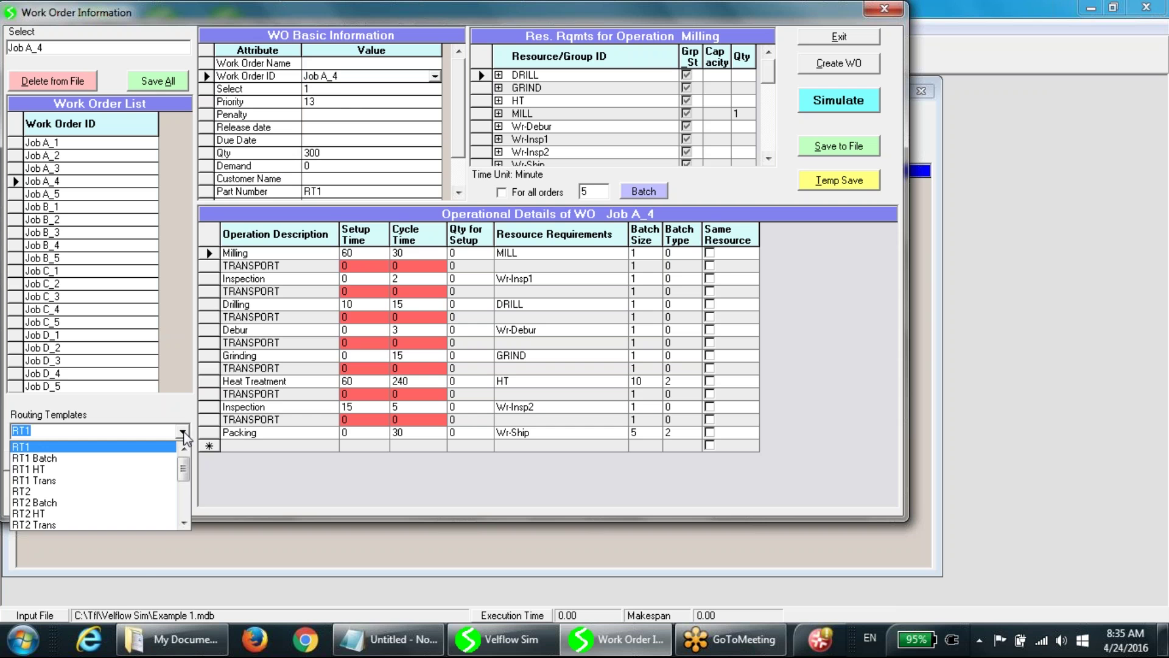
left_click(182, 432)
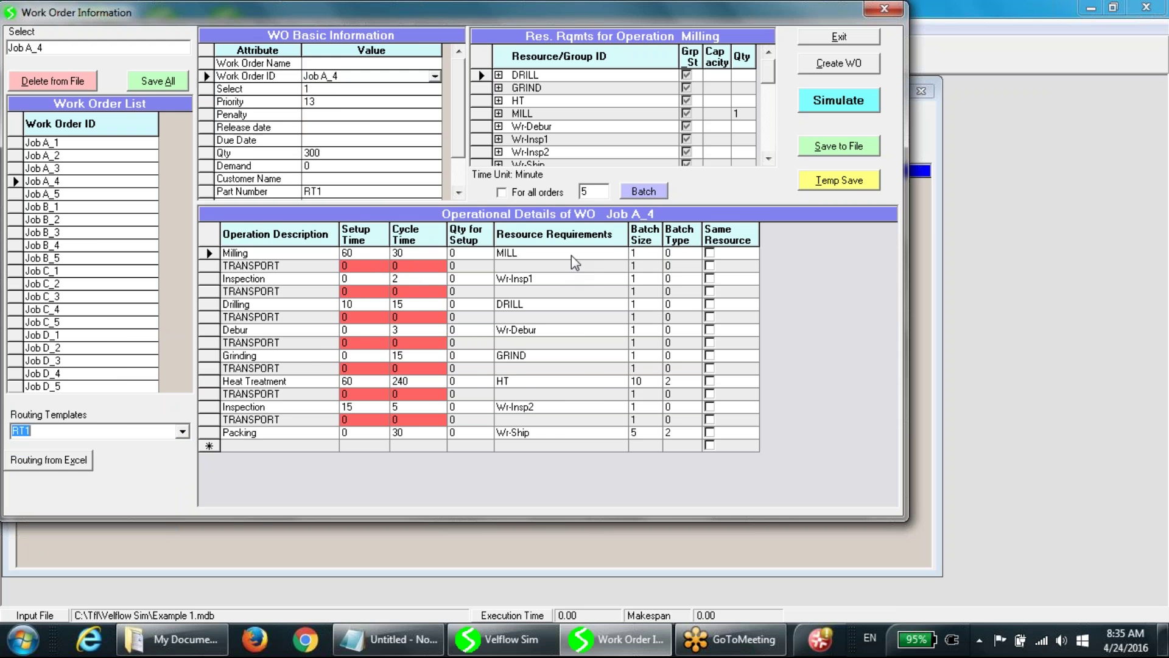
Simulate the work orders and sort the resource utilization summary by % Util
left_click(837, 105)
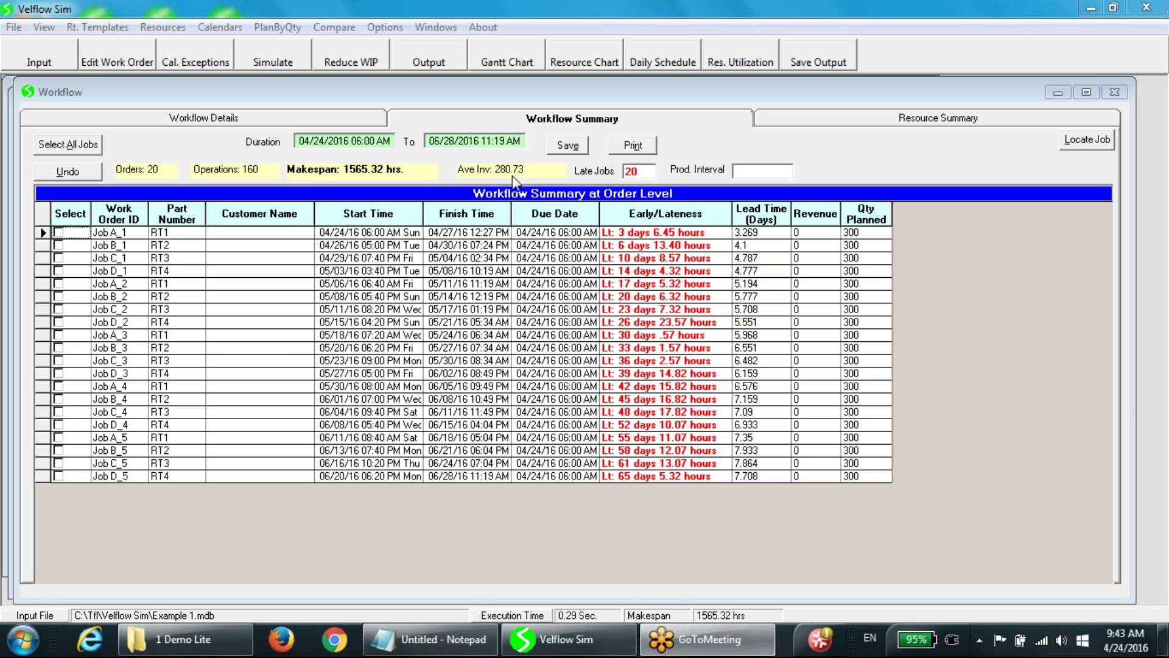
left_click(823, 129)
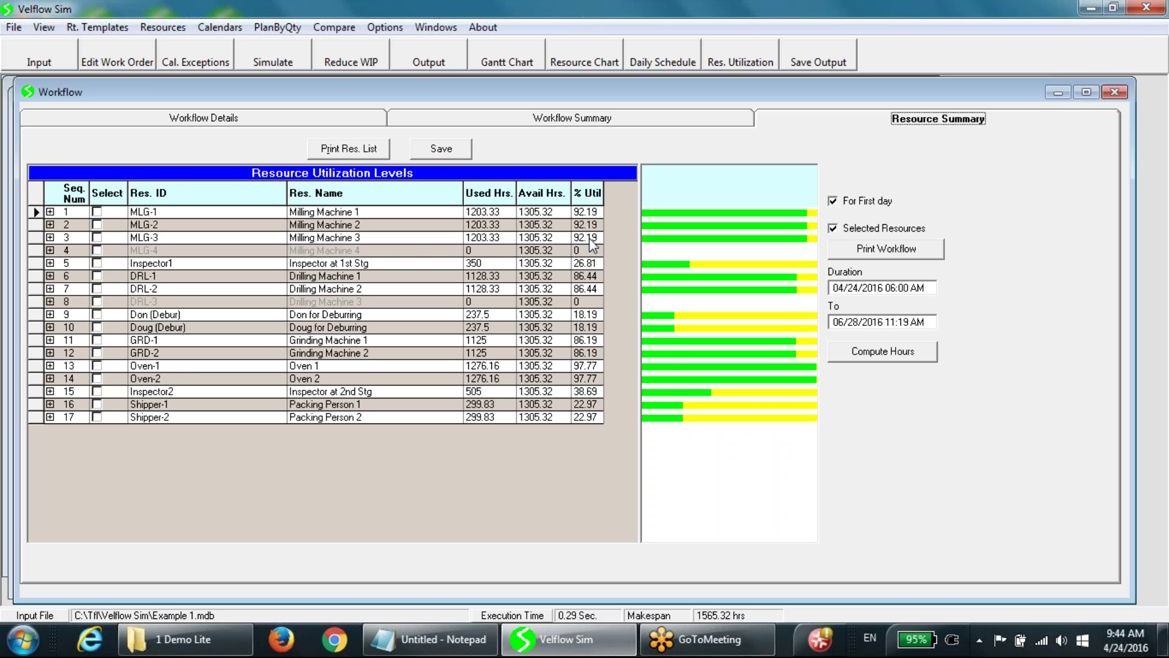
left_click(585, 194)
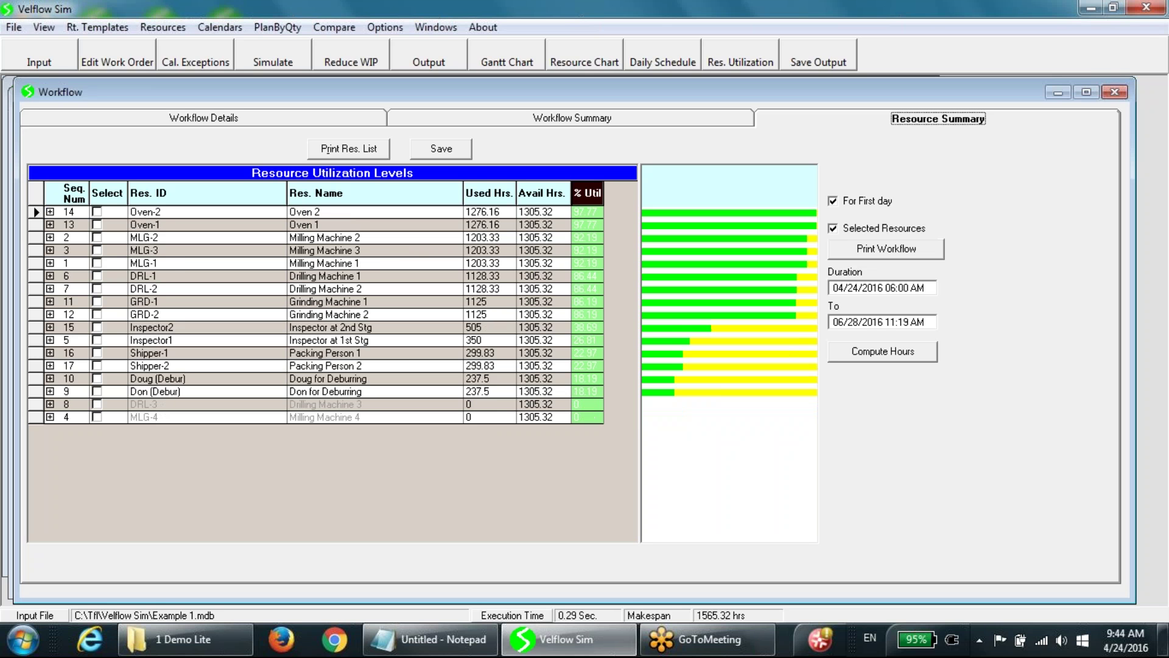
left_click(584, 236)
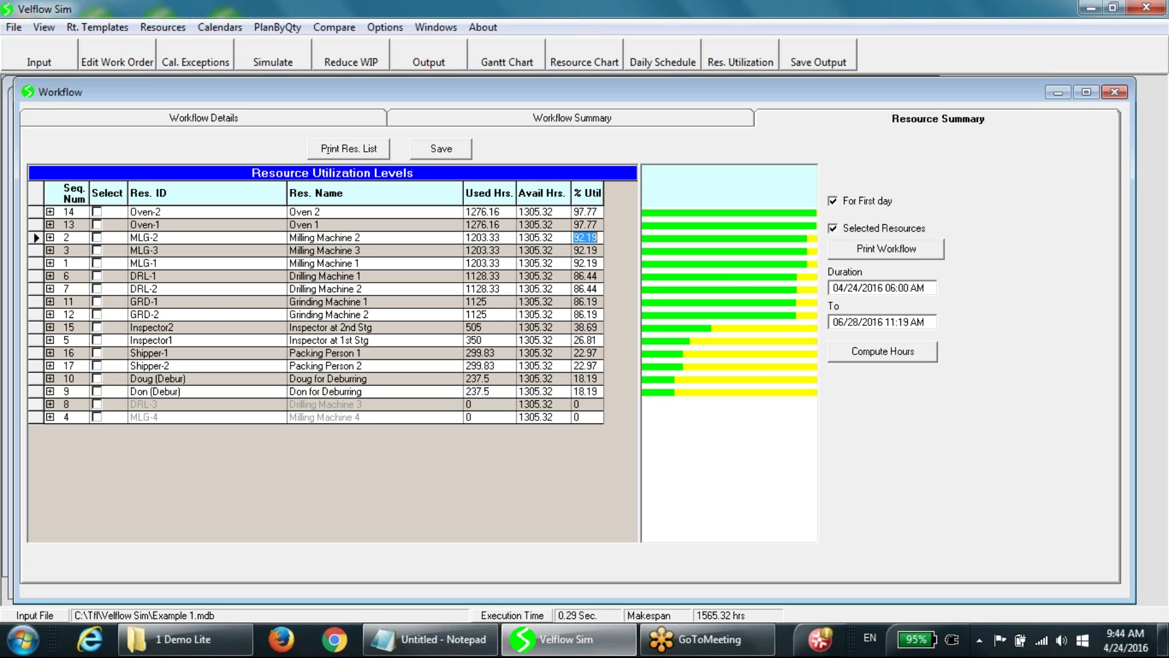
Examine the operation schedule of Oven 2 in the resource summary, and close the workflow output
left_click(927, 288)
left_click(51, 212)
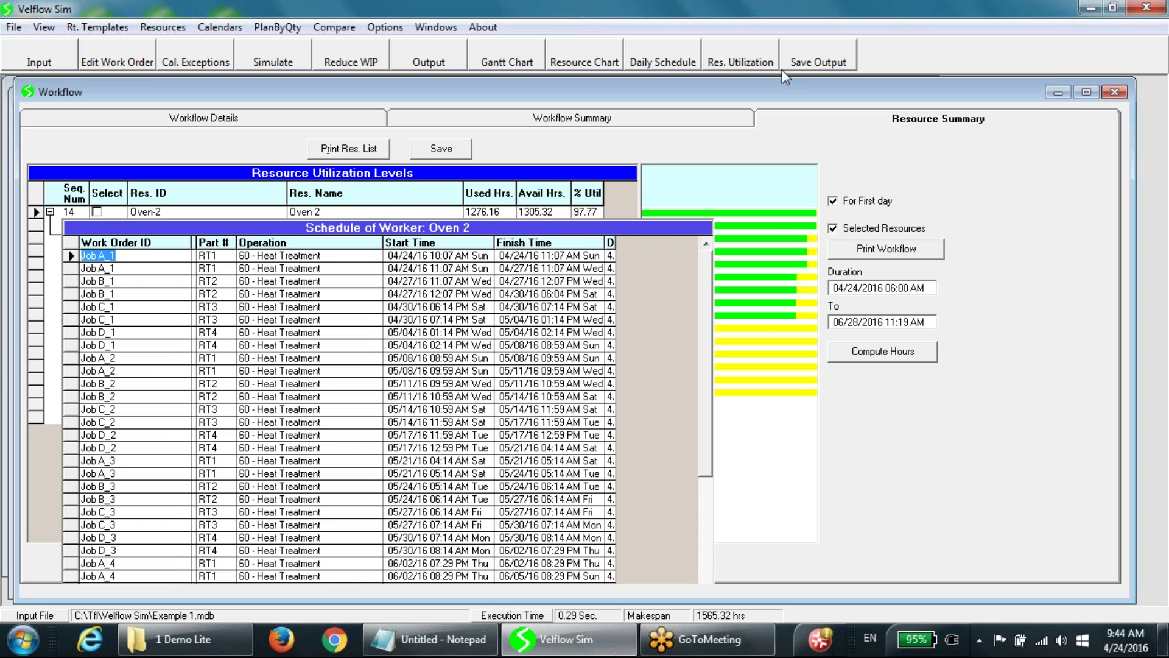
left_click(1115, 92)
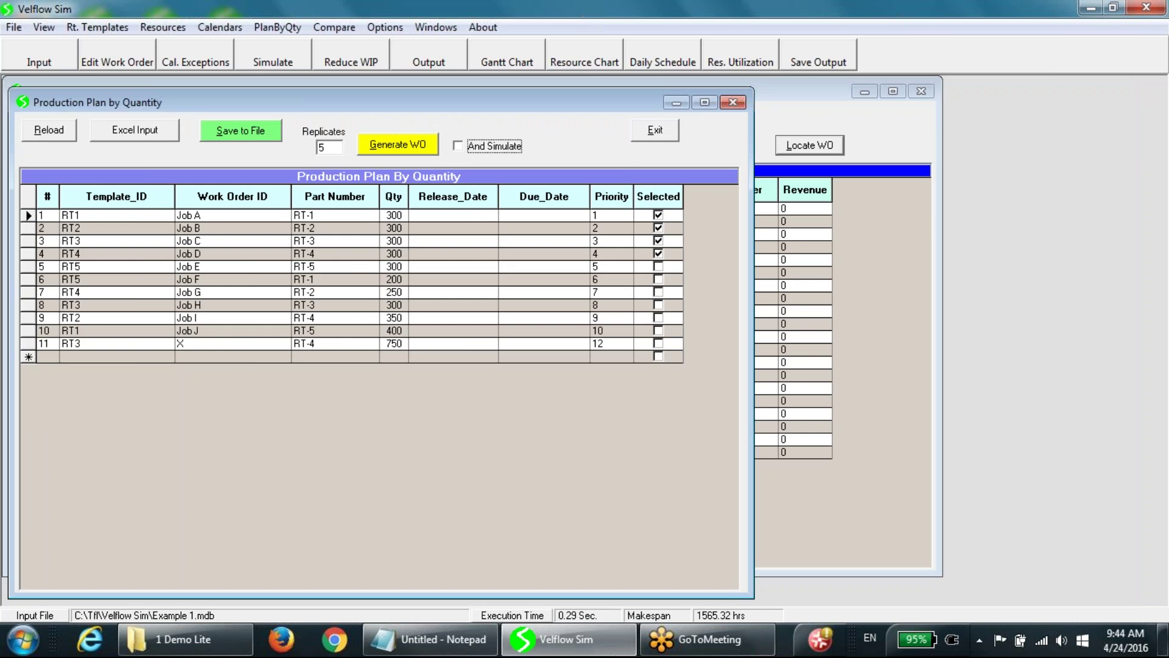
Examine the resource utilization chart at a finer time scale, down to the grinding machines and ovens, and close it
left_click(737, 63)
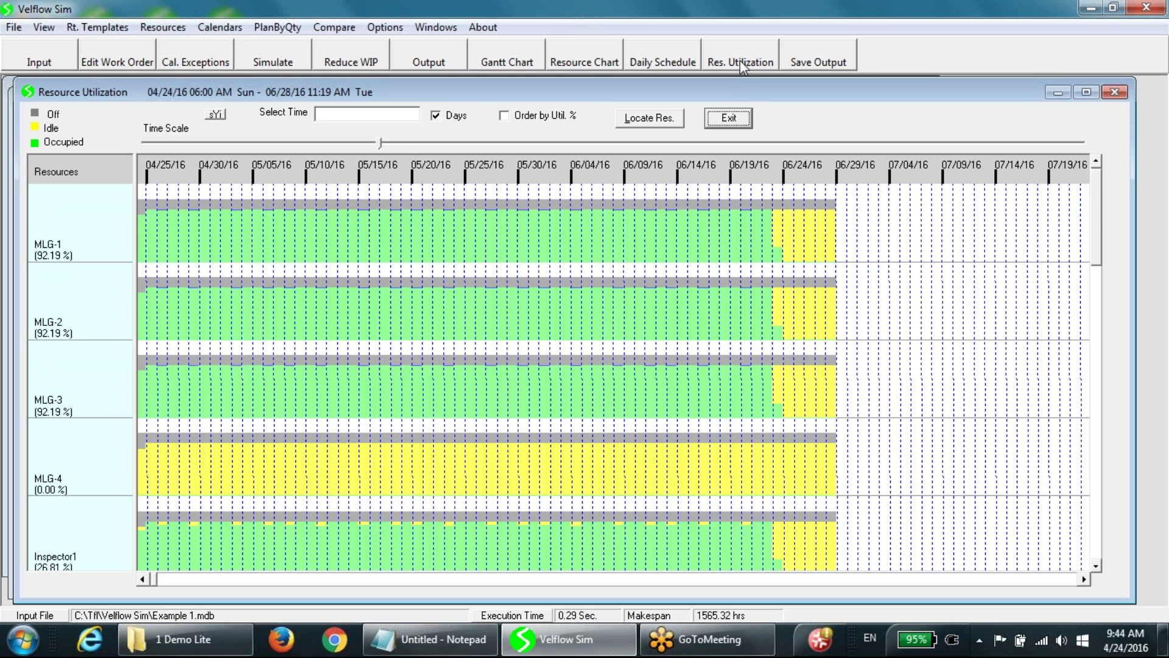
left_click(439, 144)
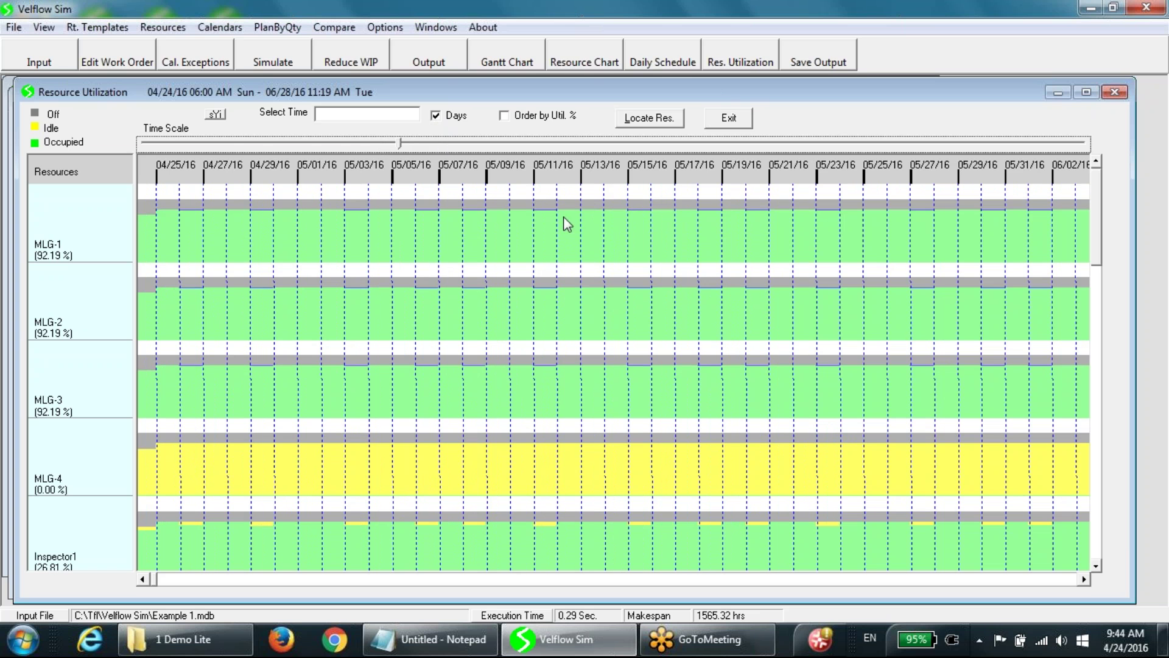
left_click(1093, 471)
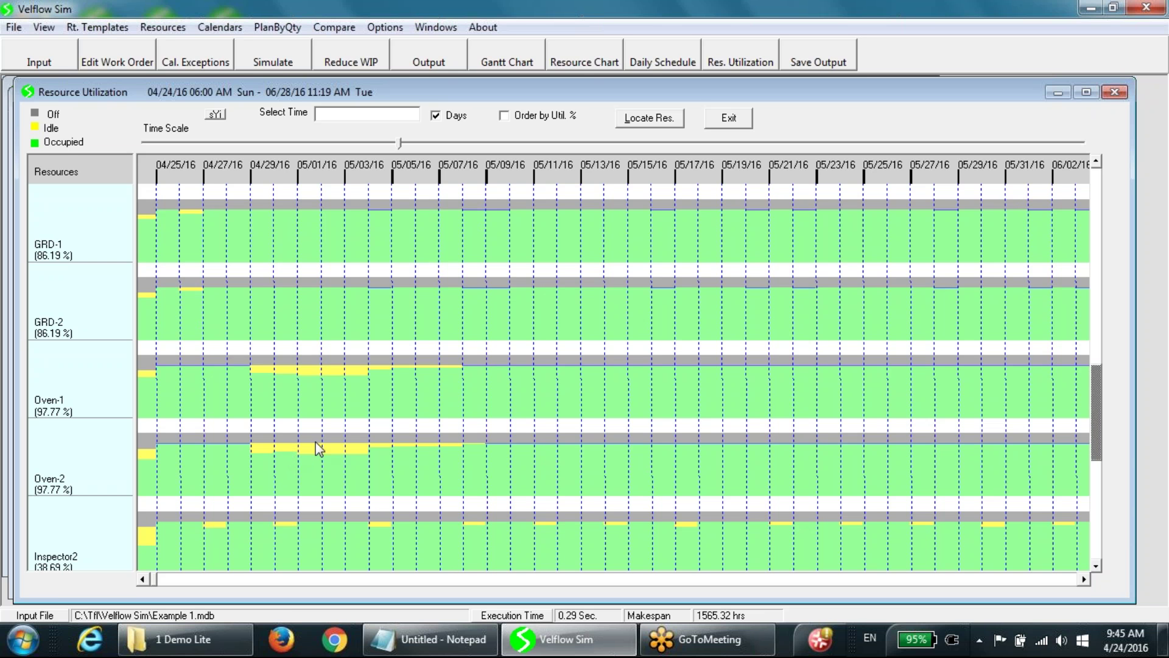
left_click(738, 120)
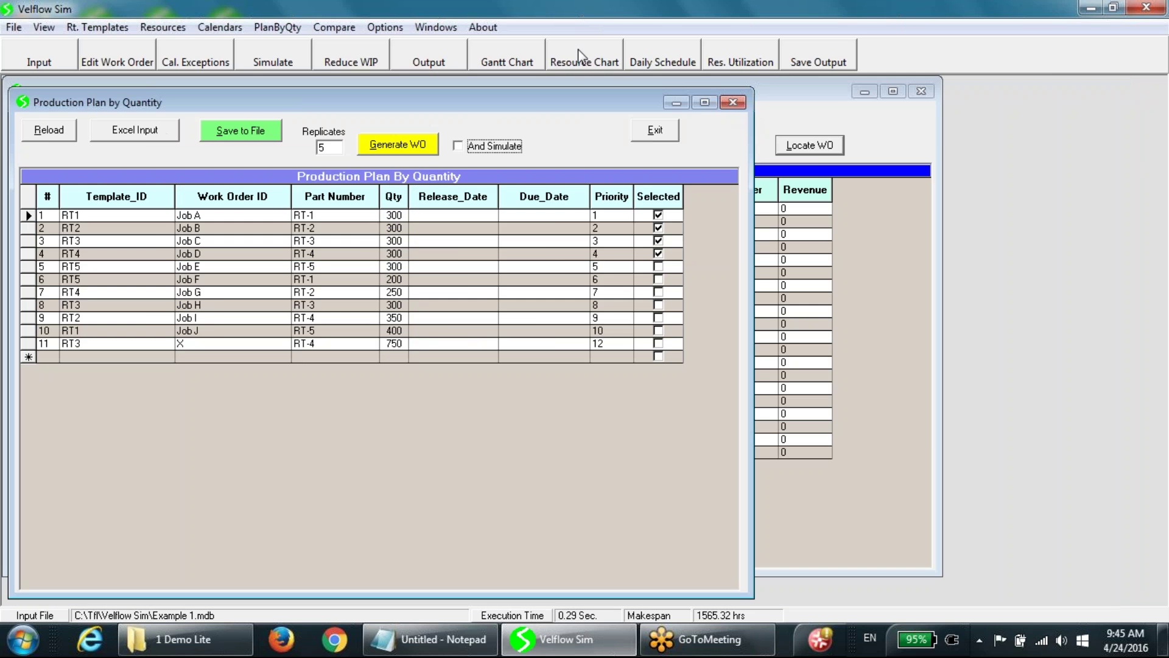
Examine the resource chart with work order labels turned on, hiding off times and showing them again
left_click(582, 66)
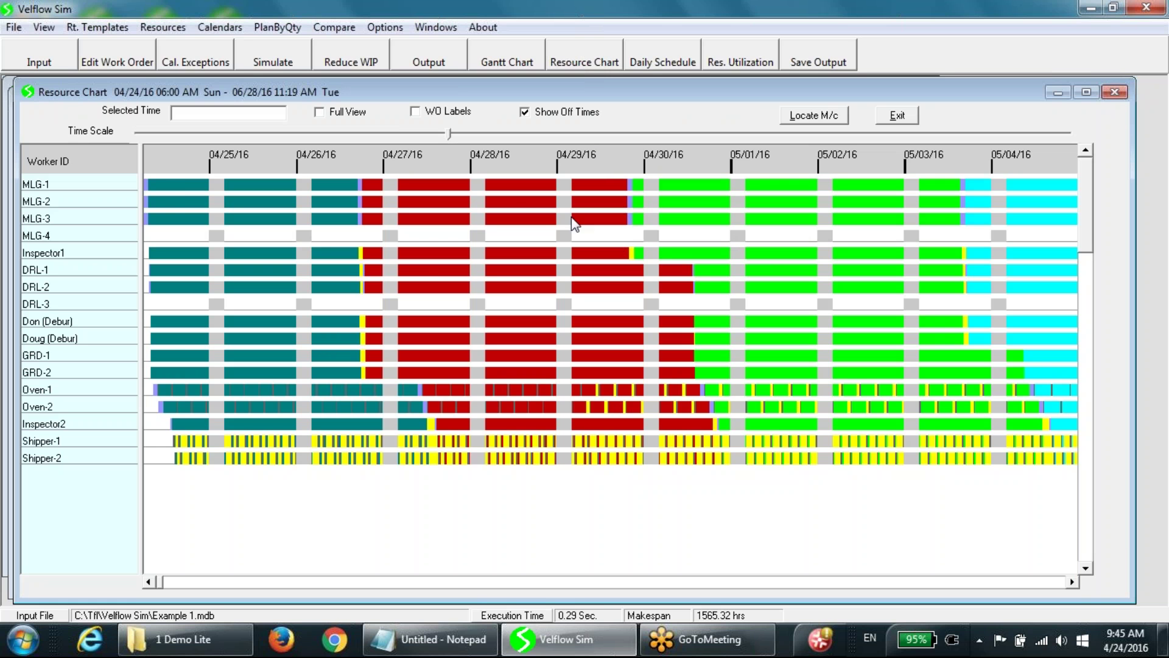
left_click(457, 111)
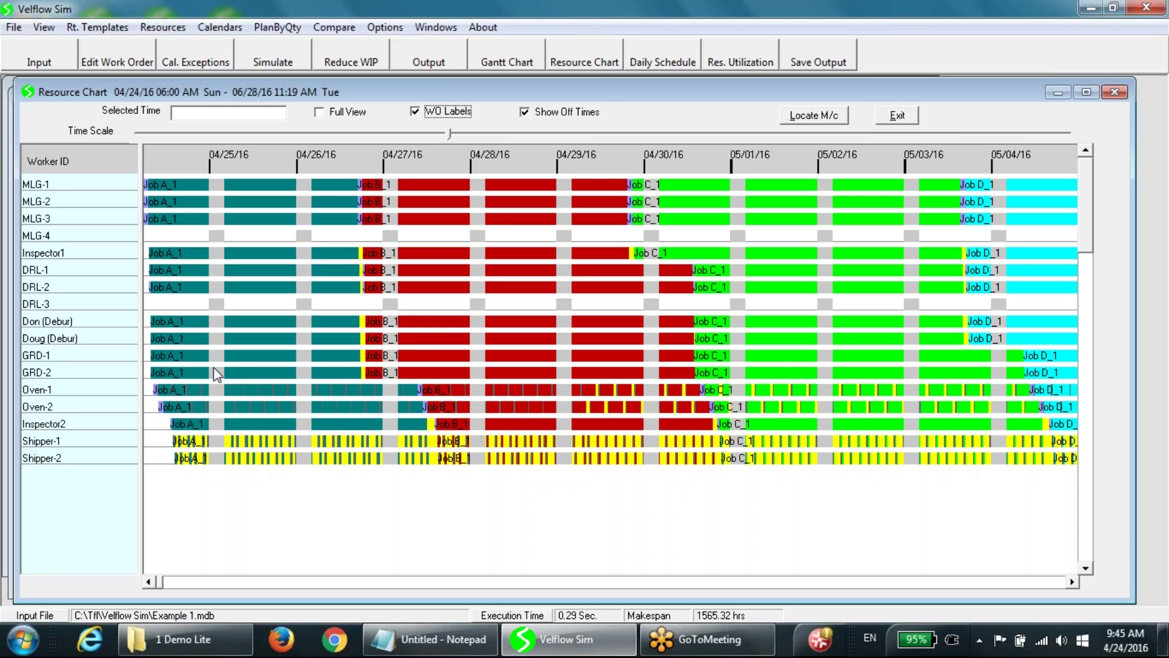
left_click(543, 114)
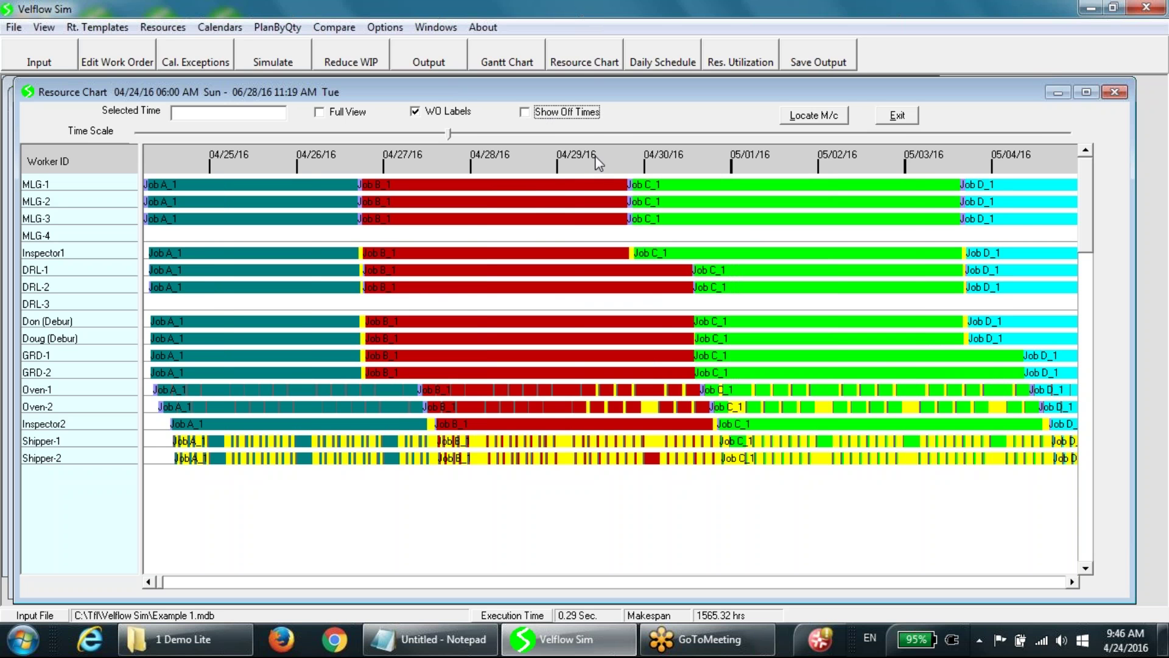
left_click(578, 114)
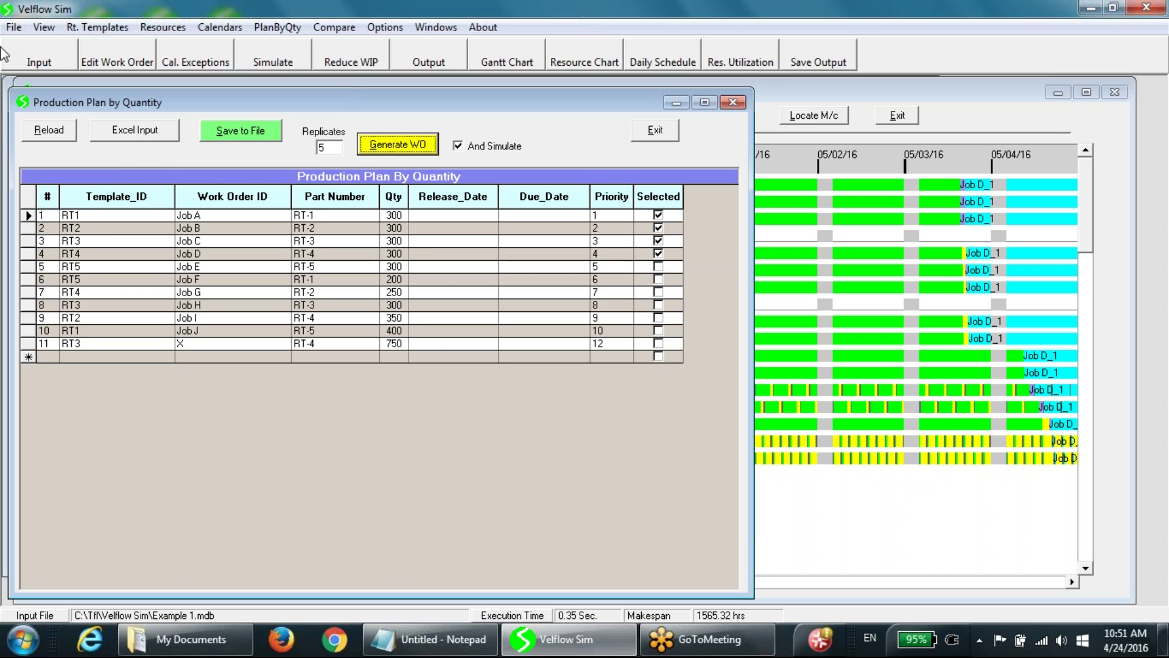
Assign the templates RT1 Batch, RT2 Batch and RT3 Batch to Jobs A, B and C in the production plan
left_click(162, 219)
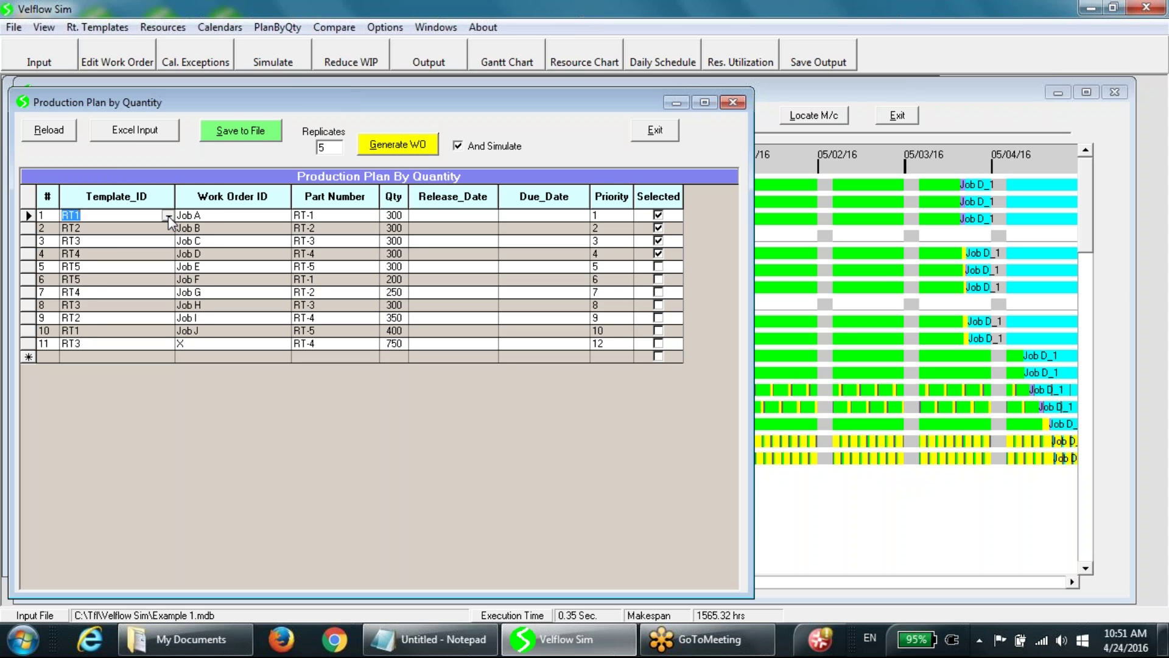
left_click(169, 216)
left_click(113, 243)
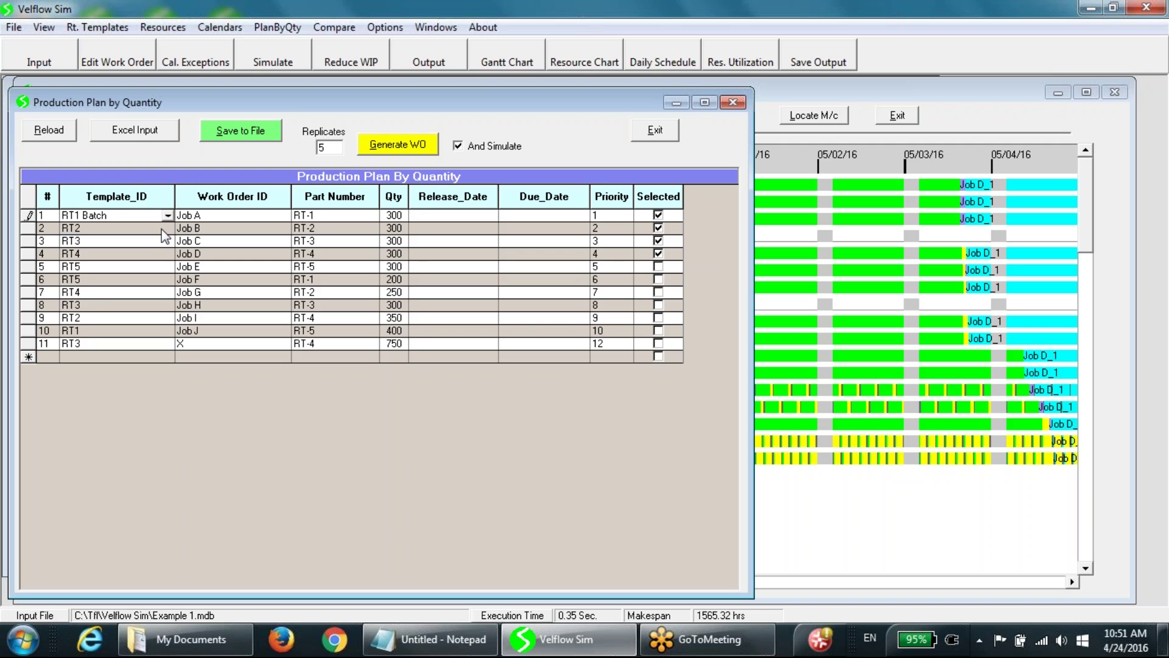
left_click(162, 231)
left_click(168, 228)
left_click(108, 294)
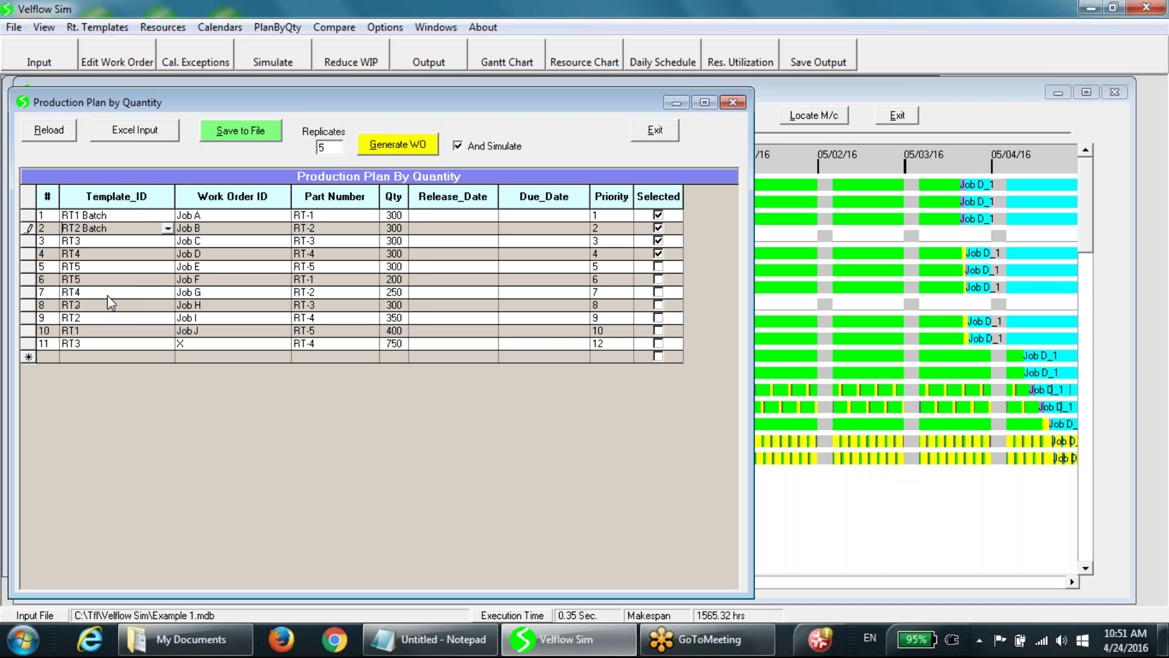
left_click(156, 240)
left_click(168, 241)
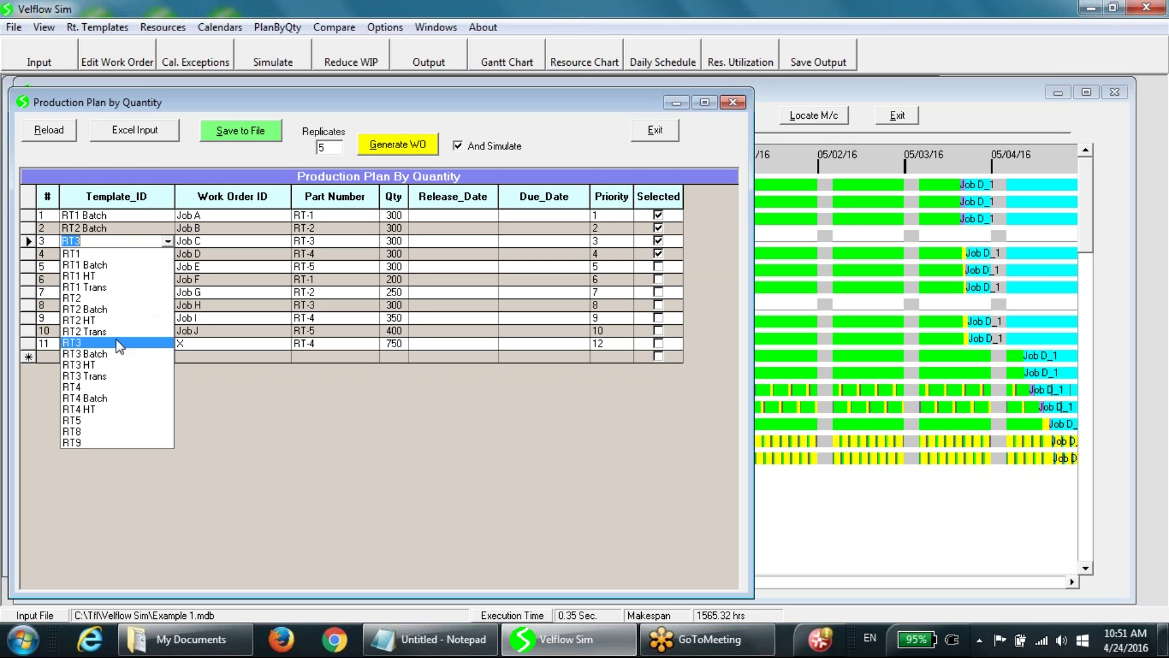
left_click(101, 353)
Review the tasks and batch settings of the RT2 Batch routing used by Job B, and close the routing
left_click(122, 229)
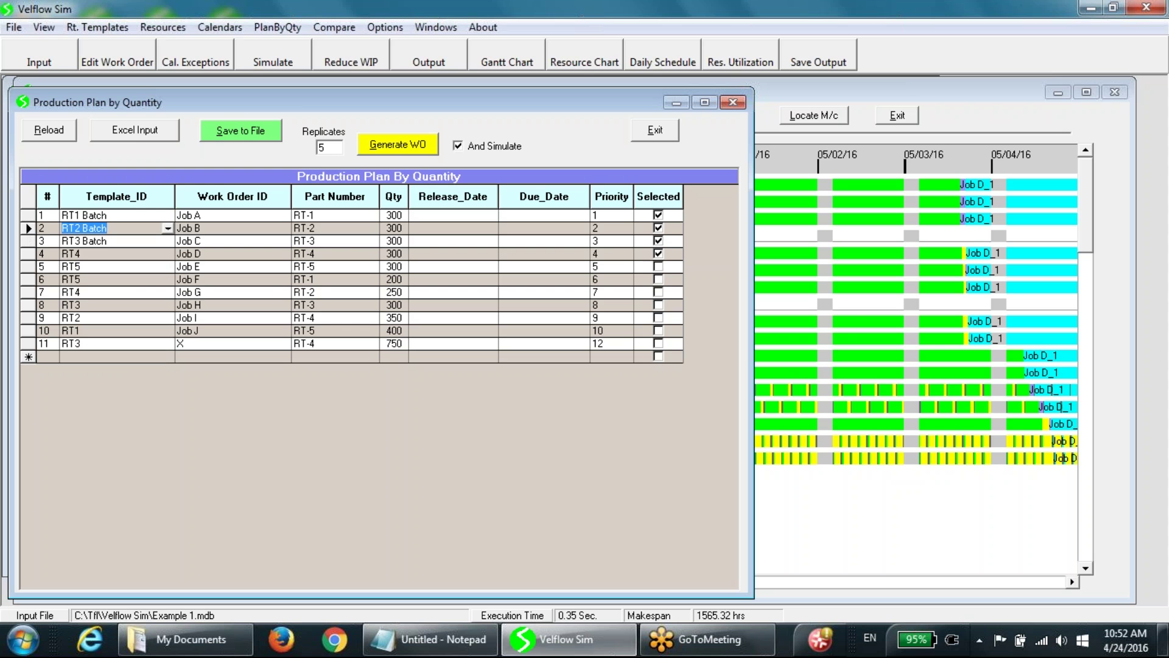
double_click(84, 228)
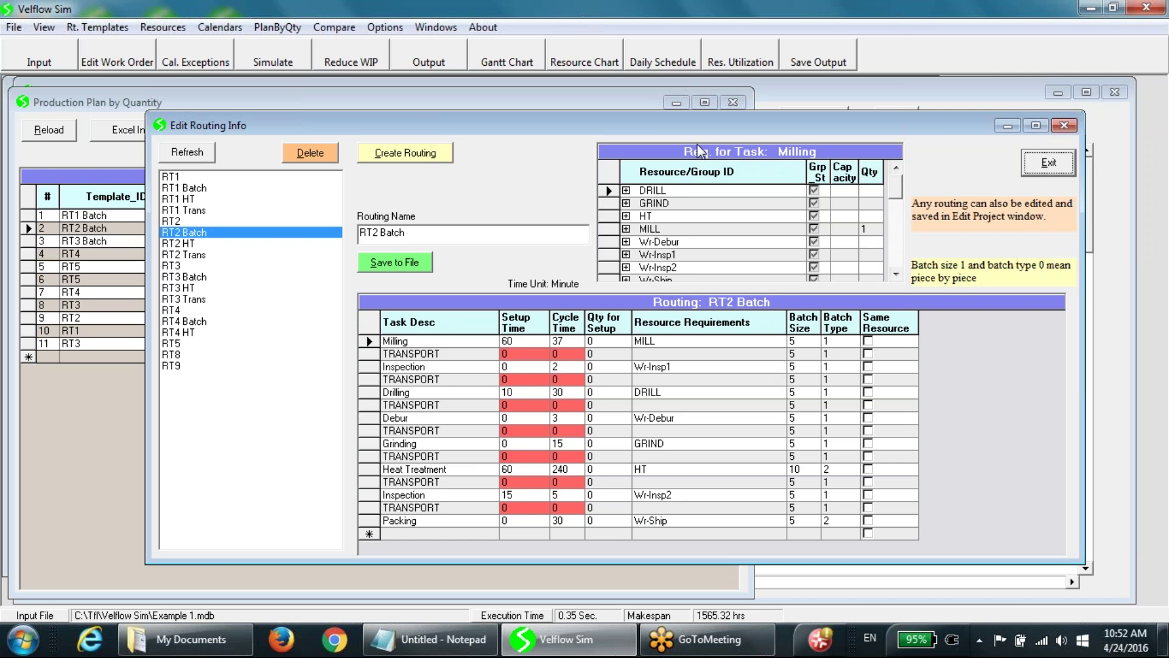
key("Escape")
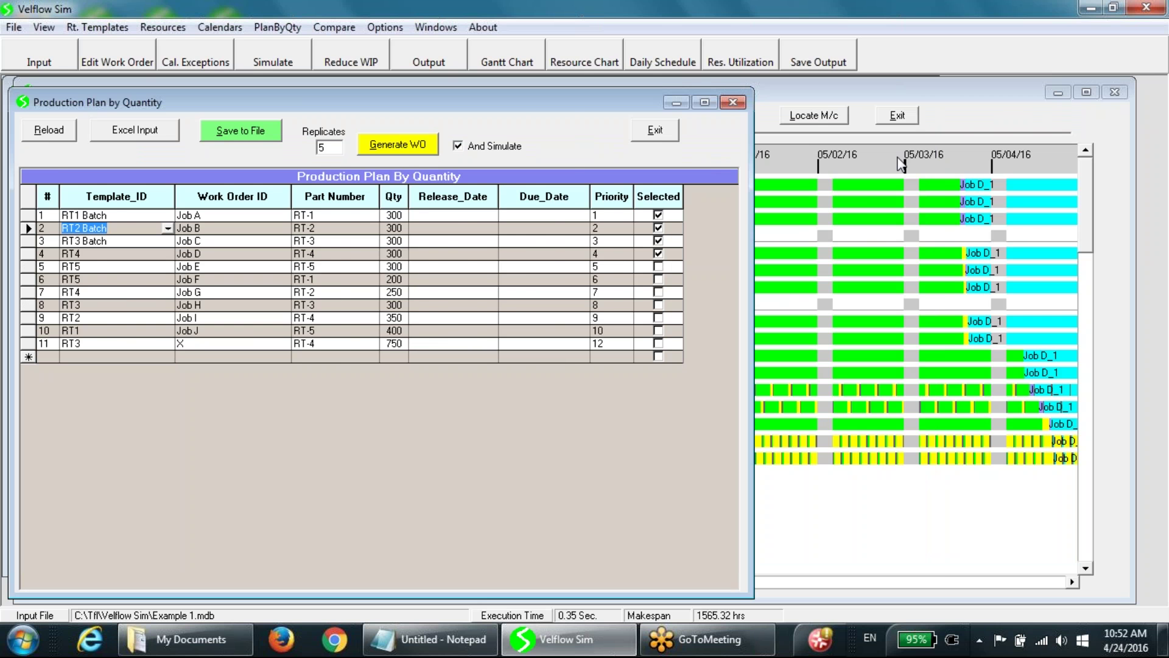
Generate and simulate the work orders for the batch templates, and display the resulting resource chart
left_click(407, 144)
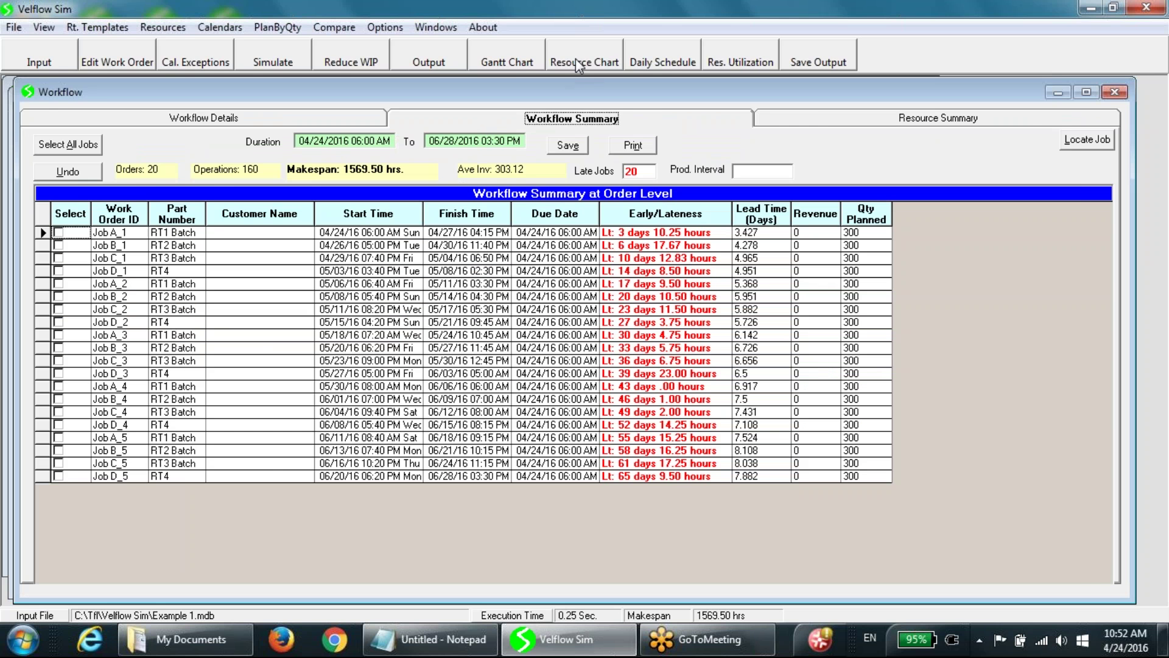
left_click(575, 58)
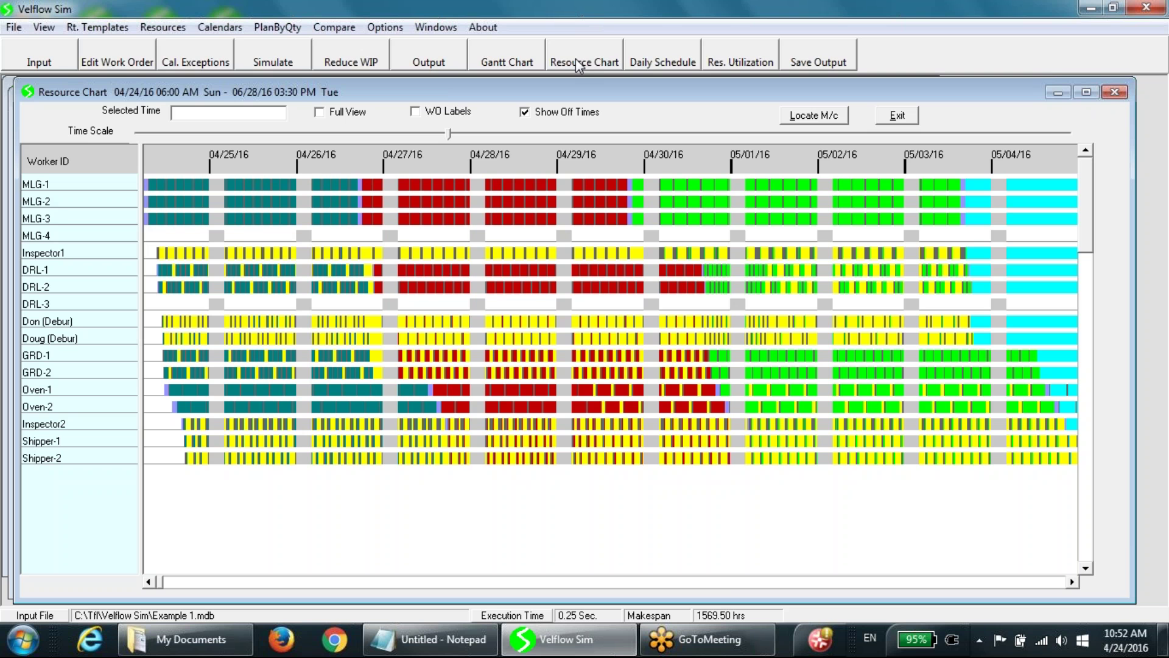
Compare the order completion times and average WIP with the previous plan by quantity, and close the comparison
left_click(334, 27)
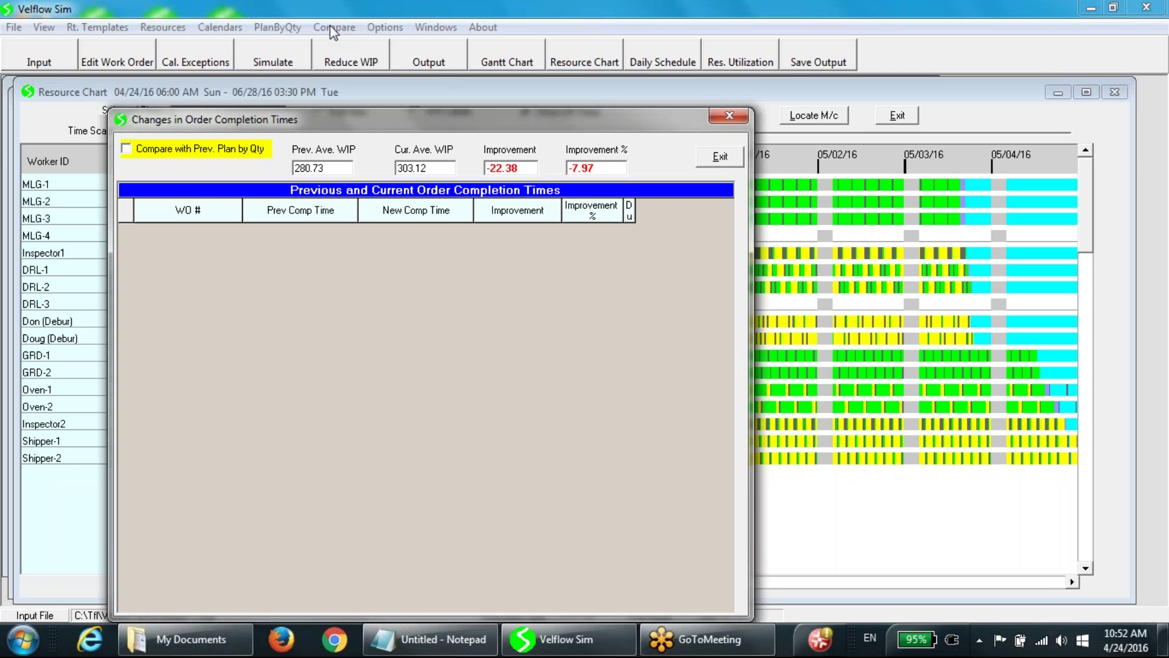
left_click(243, 149)
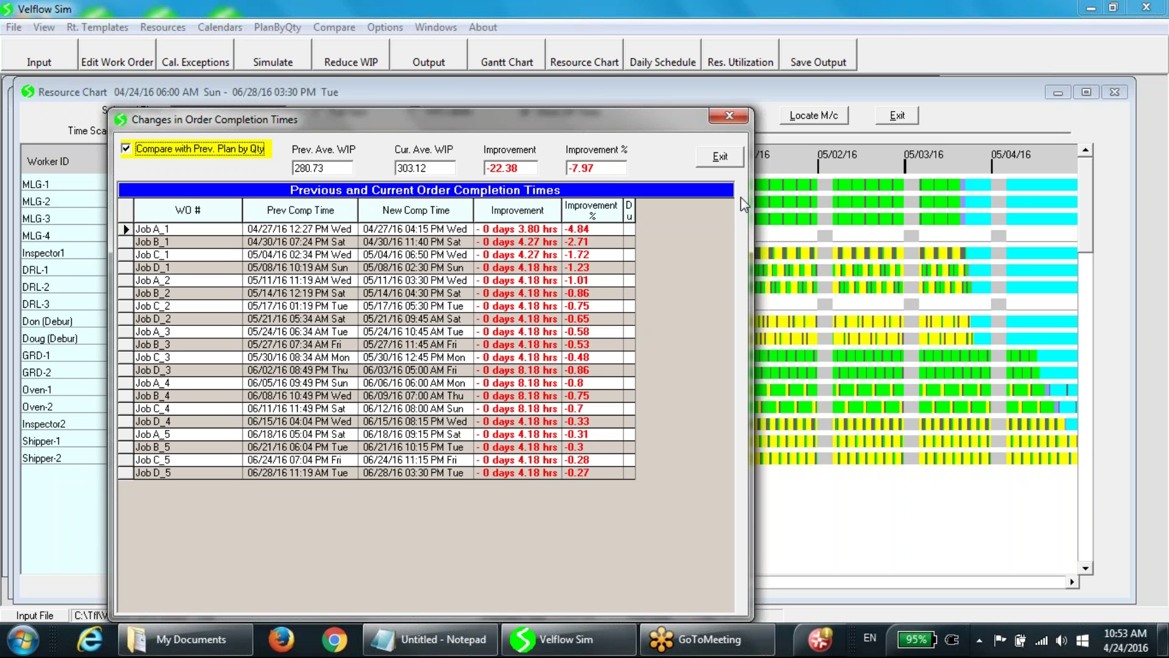
left_click(719, 156)
Reload the saved production plan by quantity, and generate and simulate its work orders
left_click(285, 28)
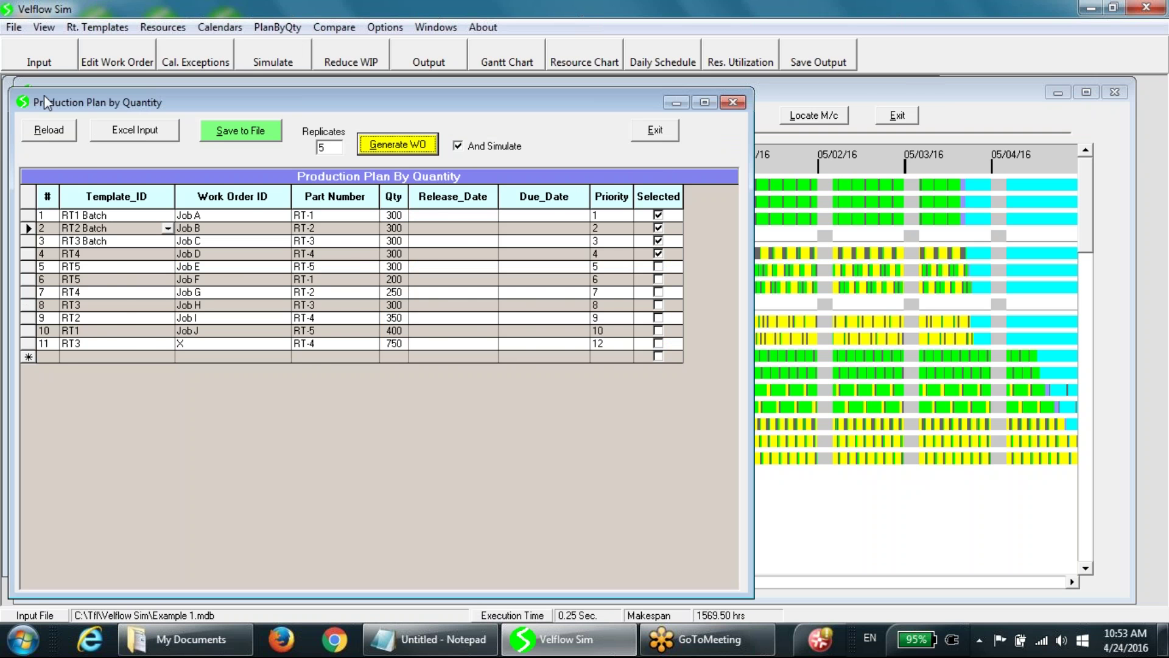
left_click(47, 131)
left_click(407, 148)
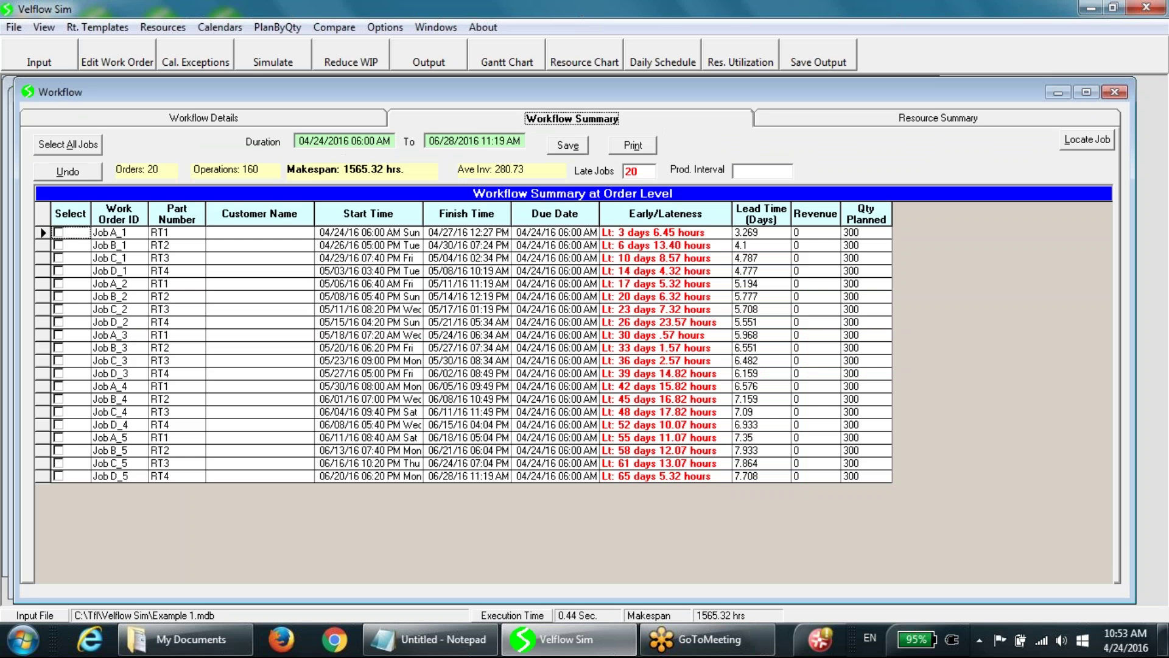
Assign the templates RT1 Trans, RT2 Trans and RT3 Trans to Jobs A, B and C in the production plan
left_click(274, 28)
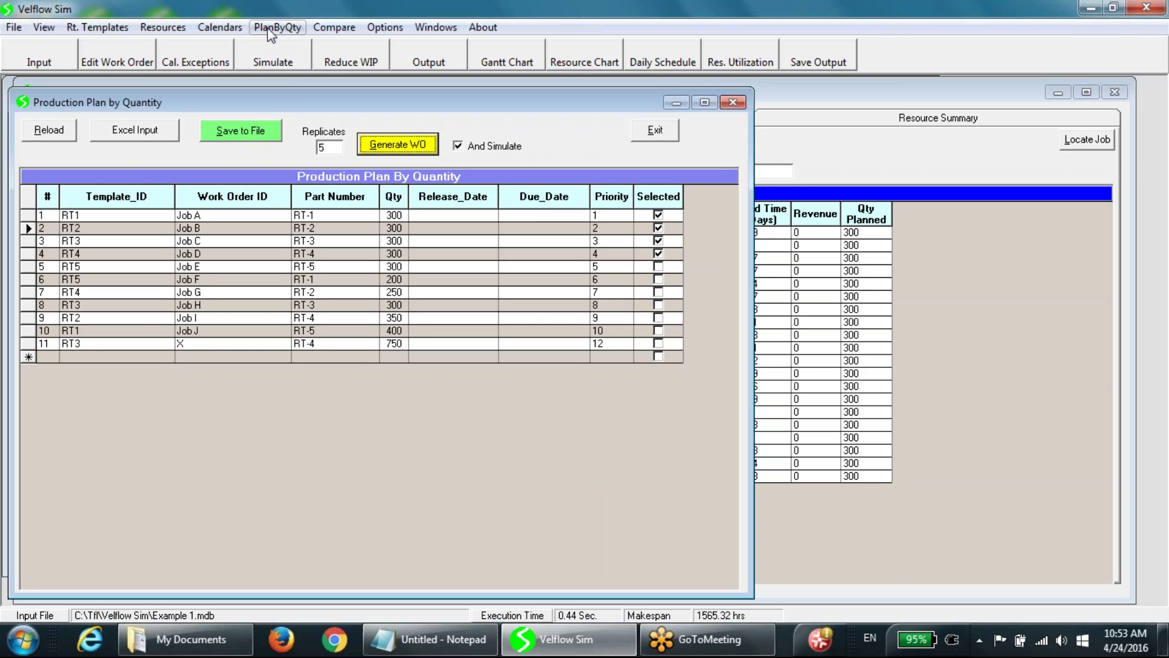
left_click(159, 217)
left_click(167, 216)
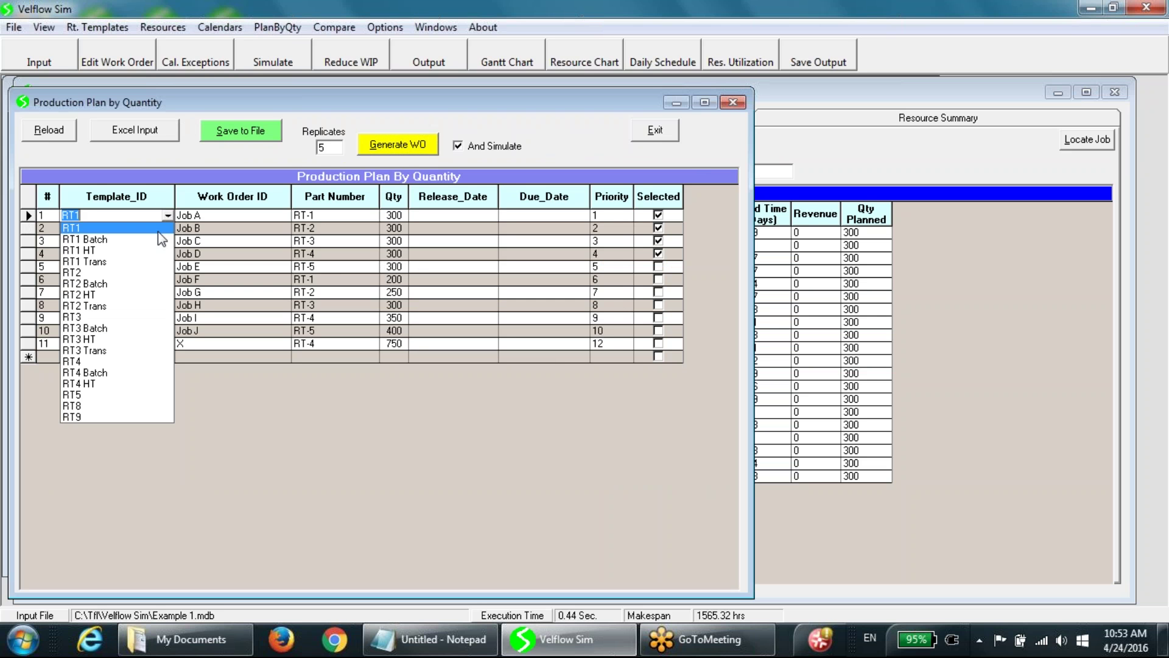
left_click(104, 263)
left_click(166, 230)
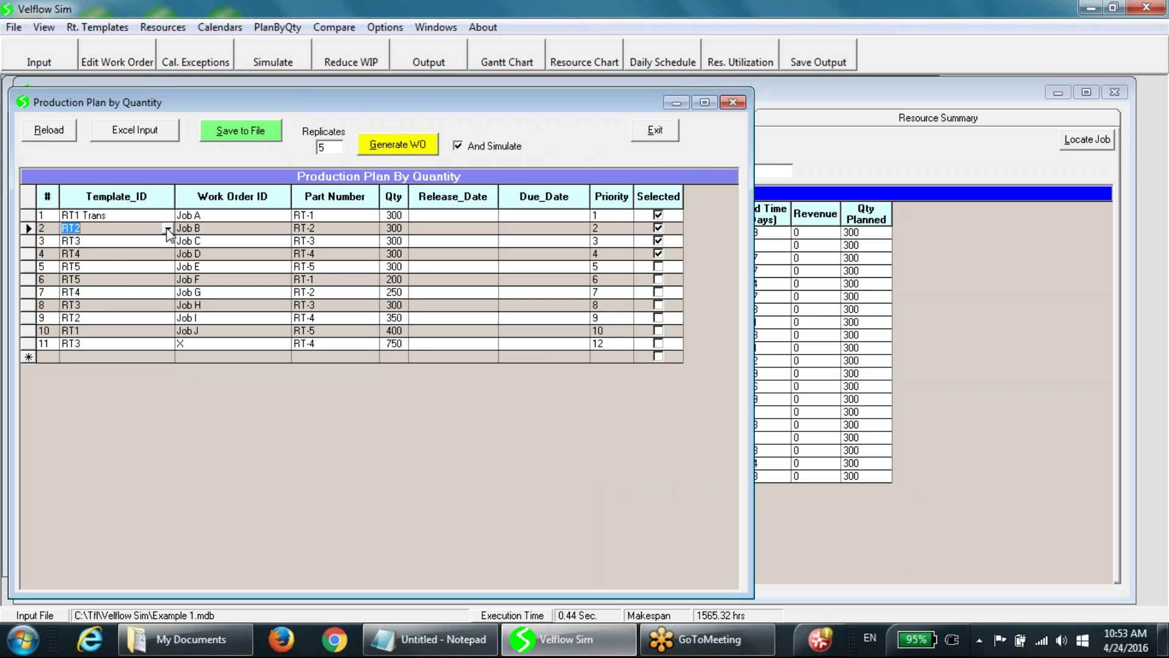
left_click(167, 230)
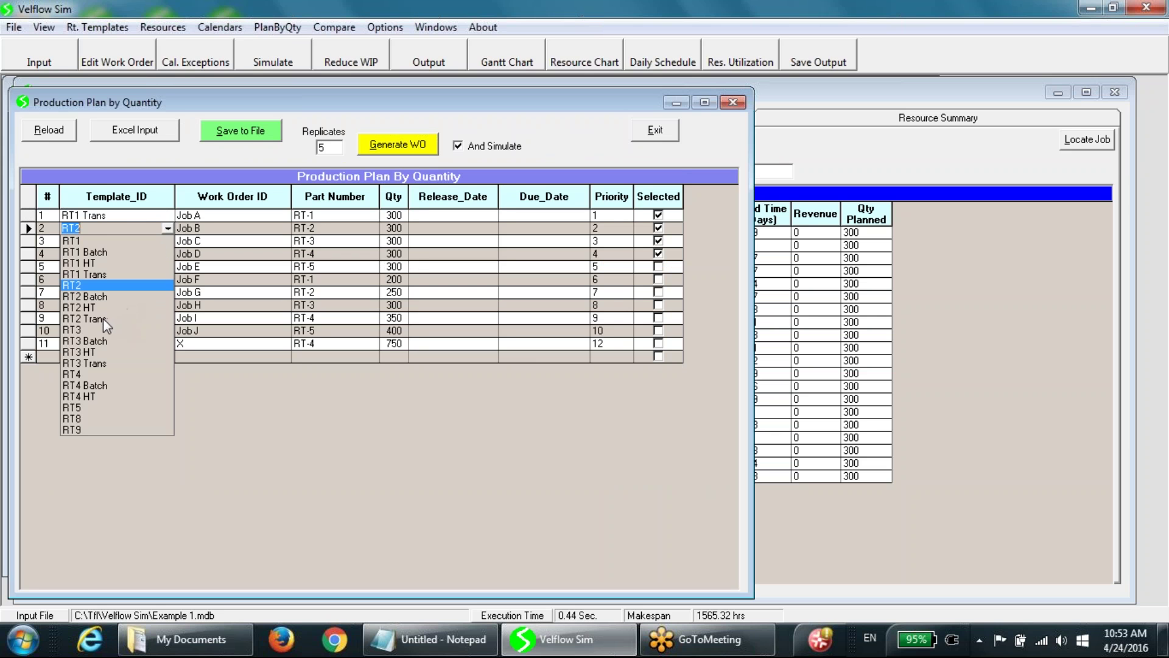
left_click(104, 318)
left_click(167, 243)
left_click(167, 242)
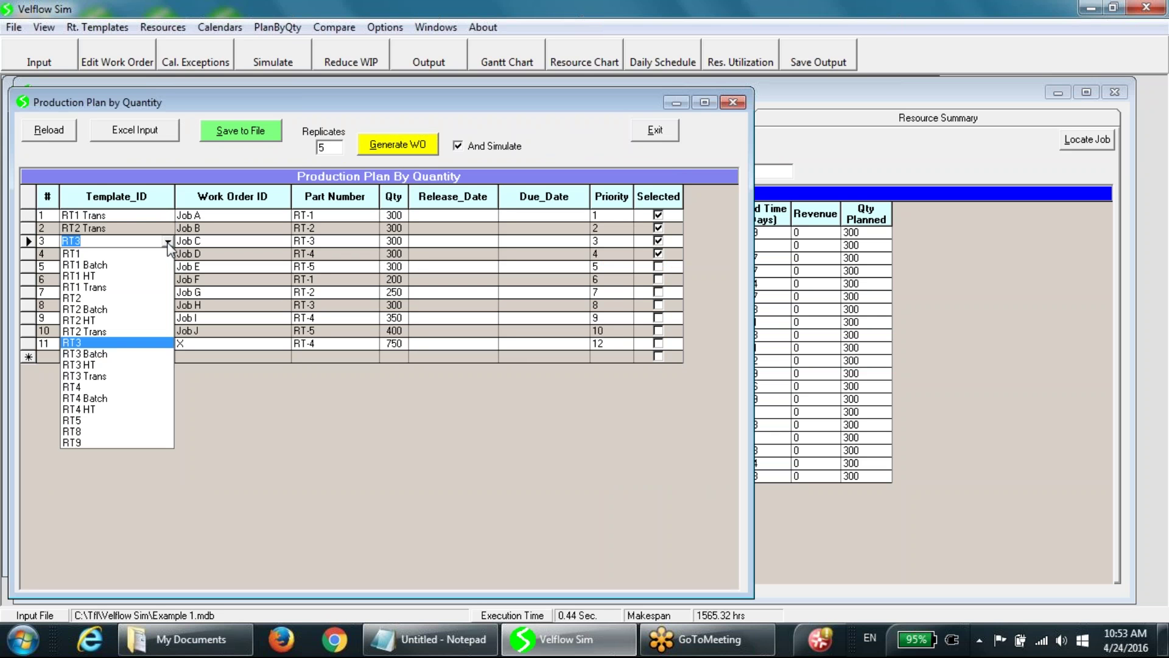
left_click(99, 376)
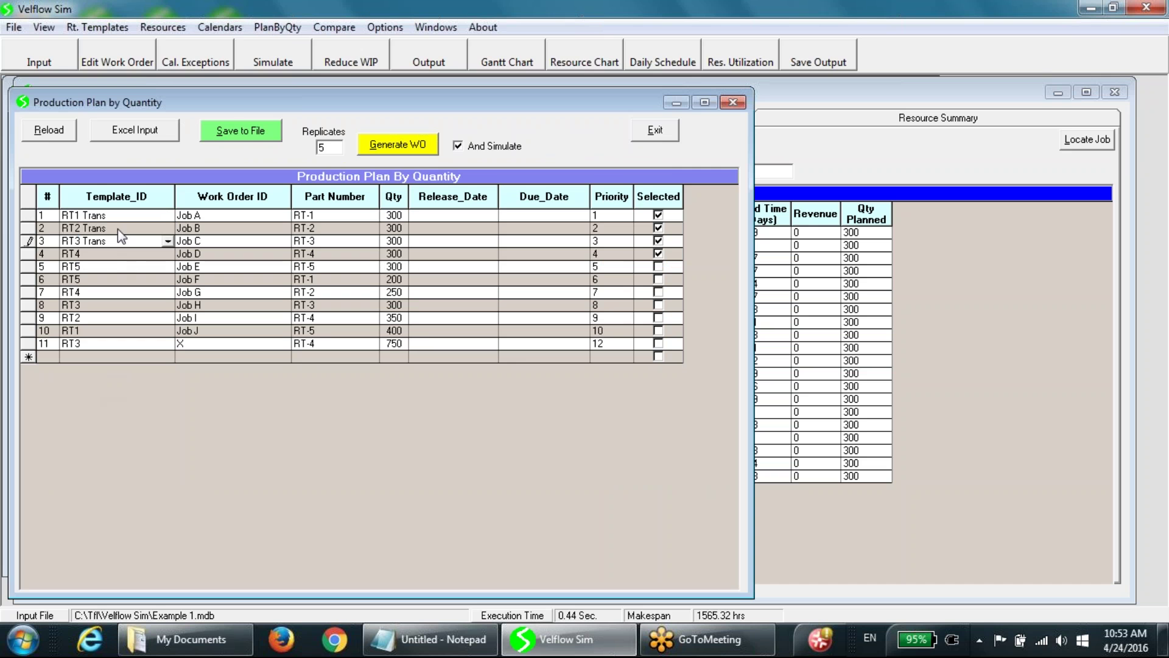
Review the RT2 Trans routing, checking the batch sizes of the transport tasks after Milling and after the first Inspection
left_click(122, 229)
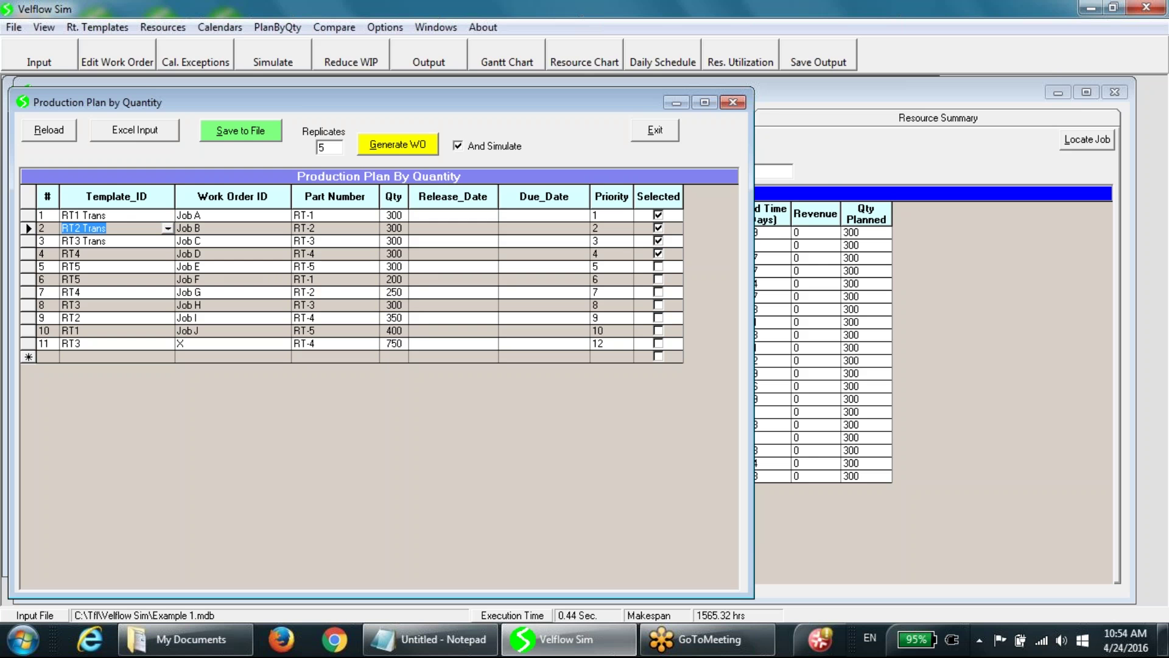
double_click(111, 228)
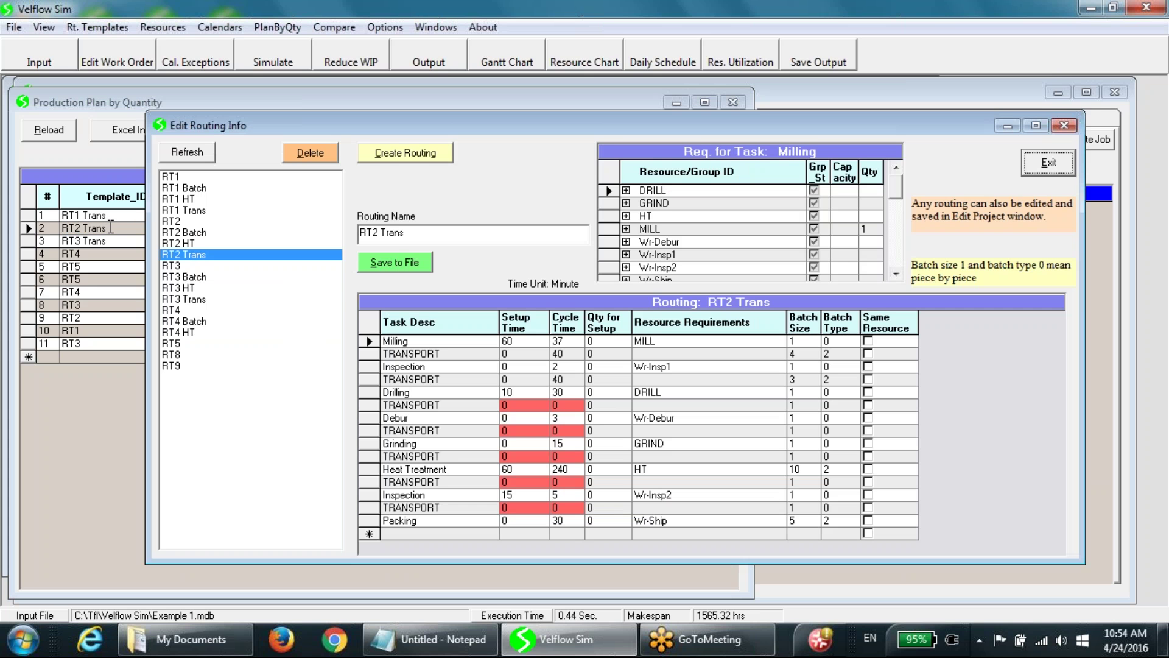
left_click(450, 353)
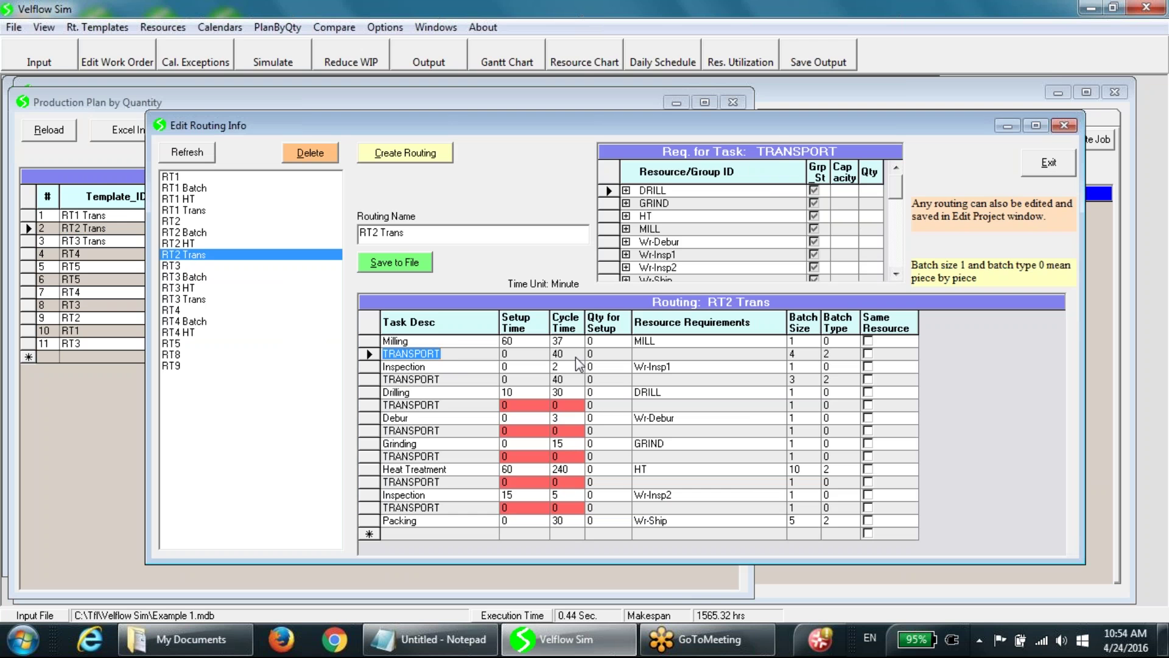
left_click(803, 354)
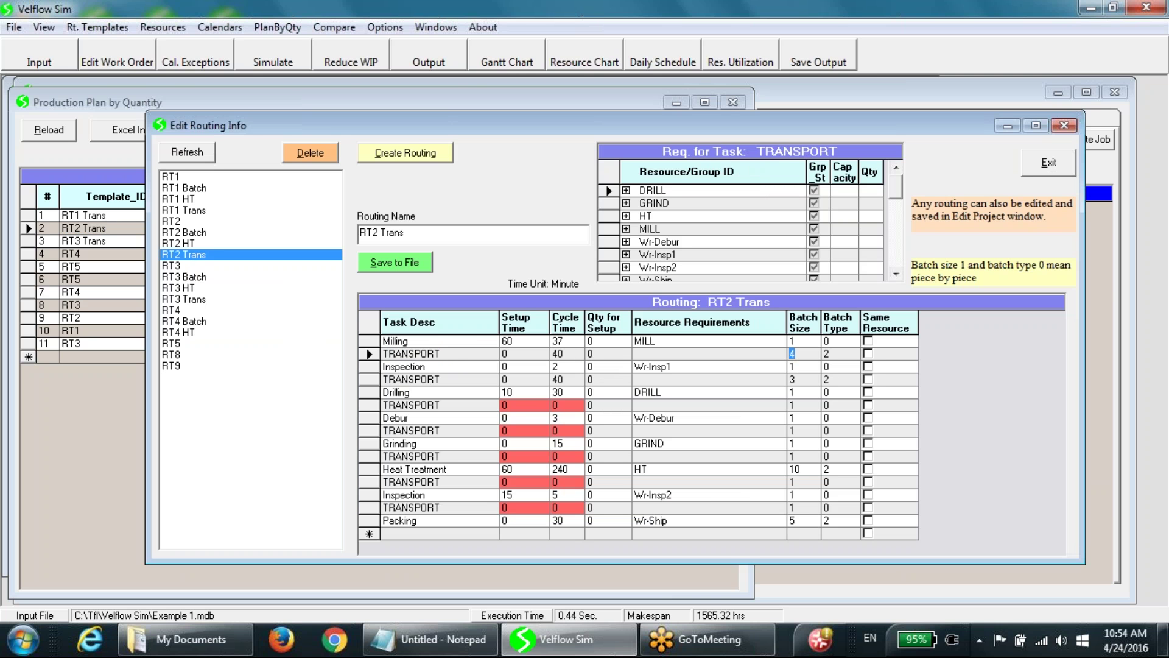
left_click(439, 379)
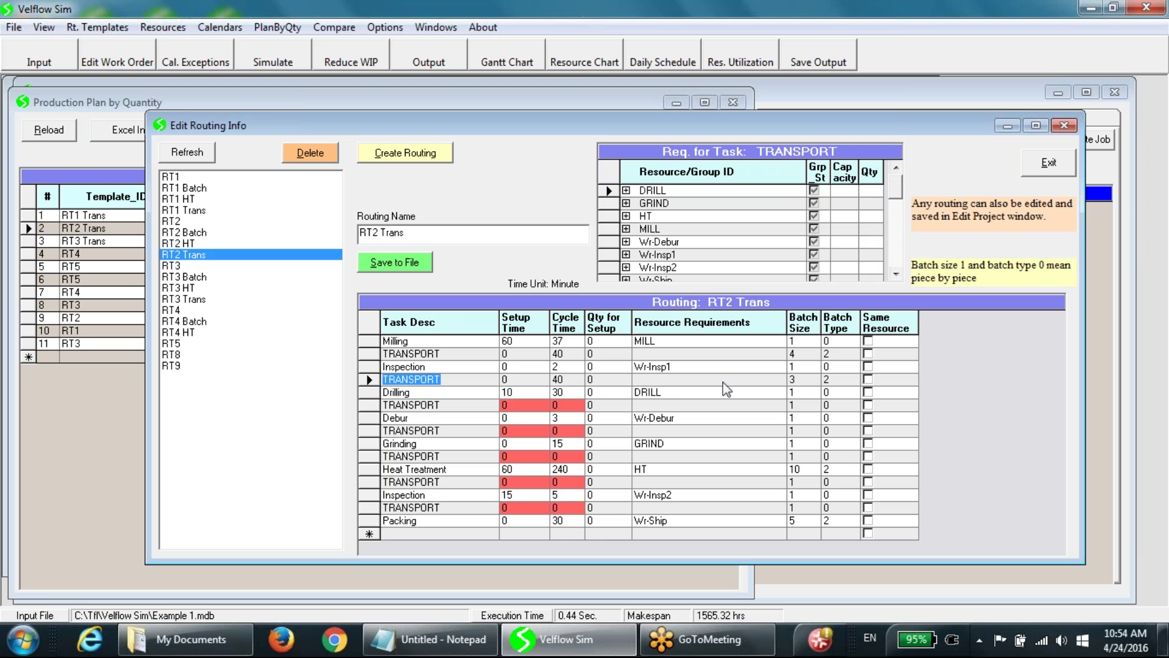
left_click(801, 382)
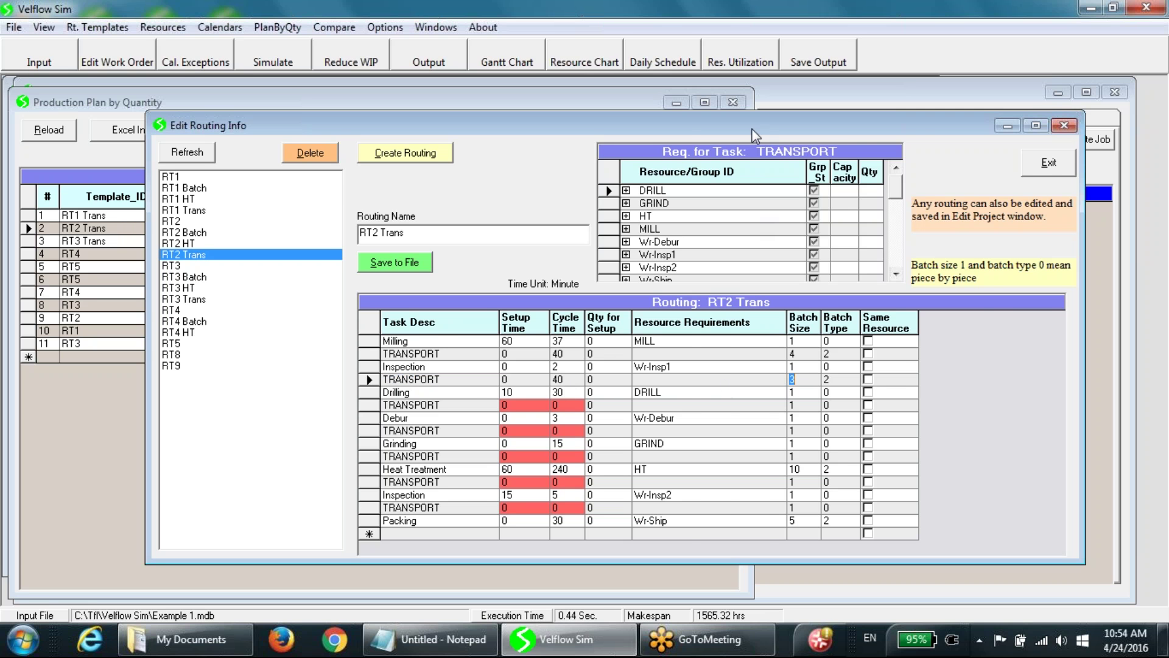
Close the RT2 Trans routing, and generate and simulate the work orders with the Trans templates
left_click_drag(761, 130, 593, 136)
left_click(879, 170)
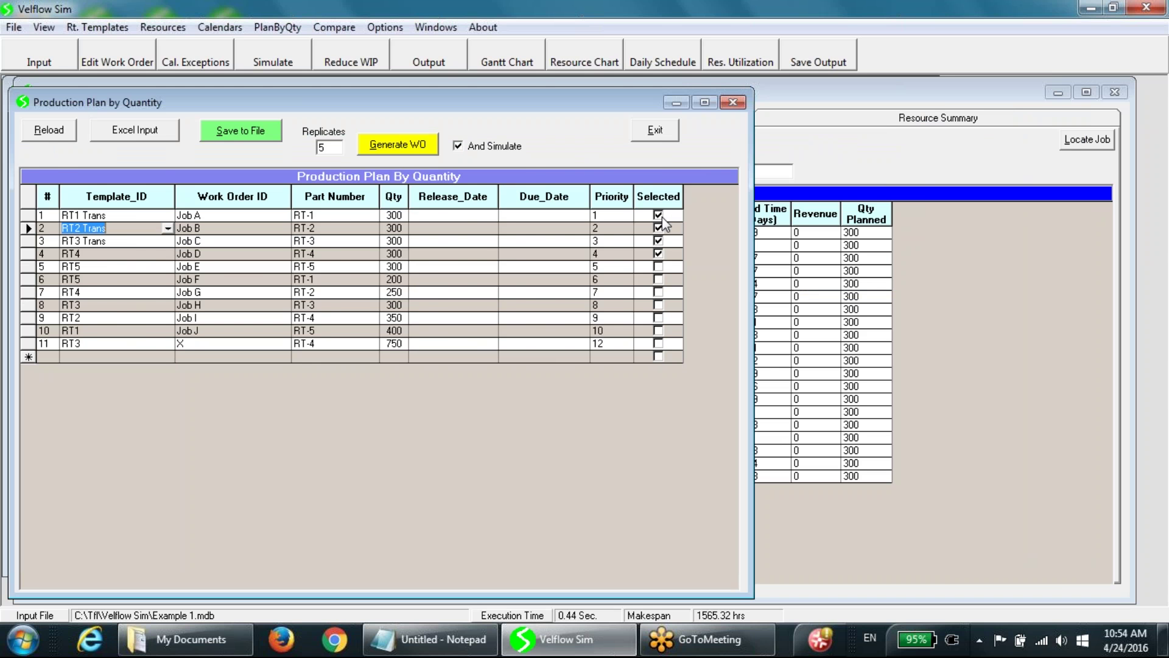
left_click(394, 144)
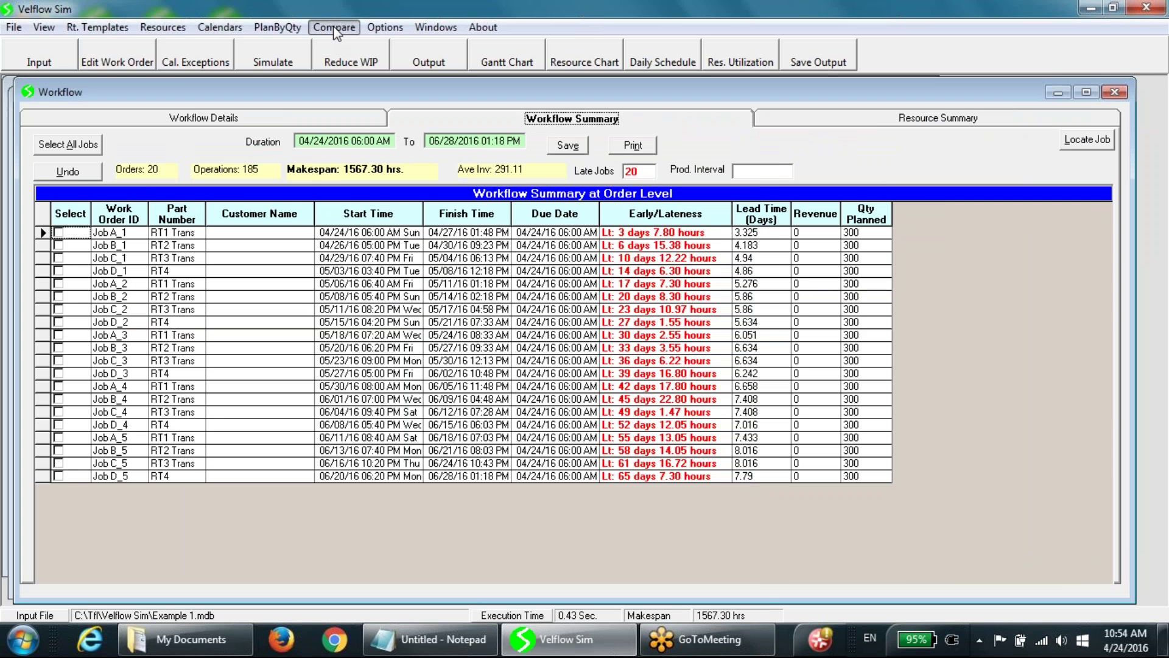
Compare the transport plan's order completion times and average WIP with the previous plan by quantity, and close the comparison
left_click(333, 27)
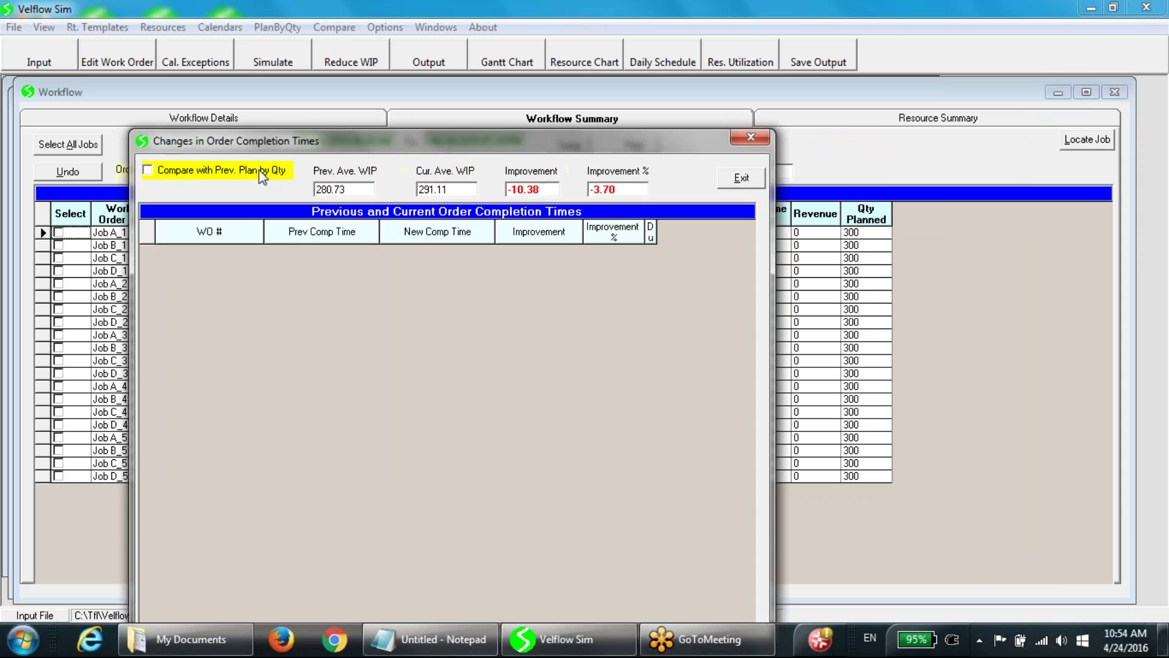
left_click(256, 171)
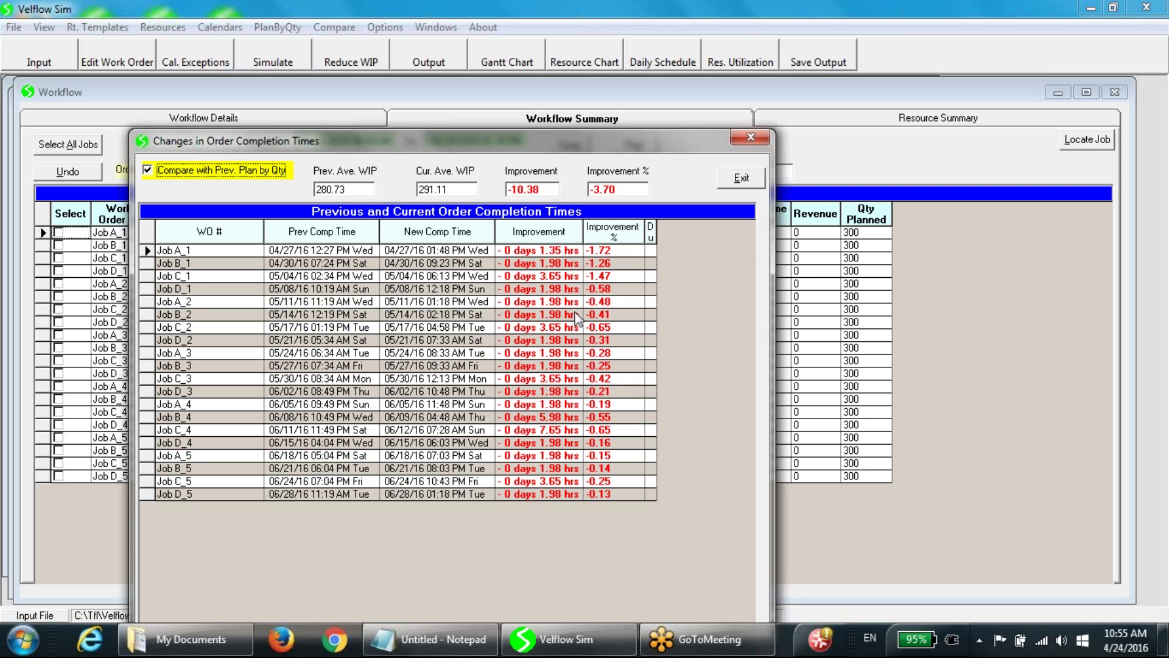
left_click(743, 183)
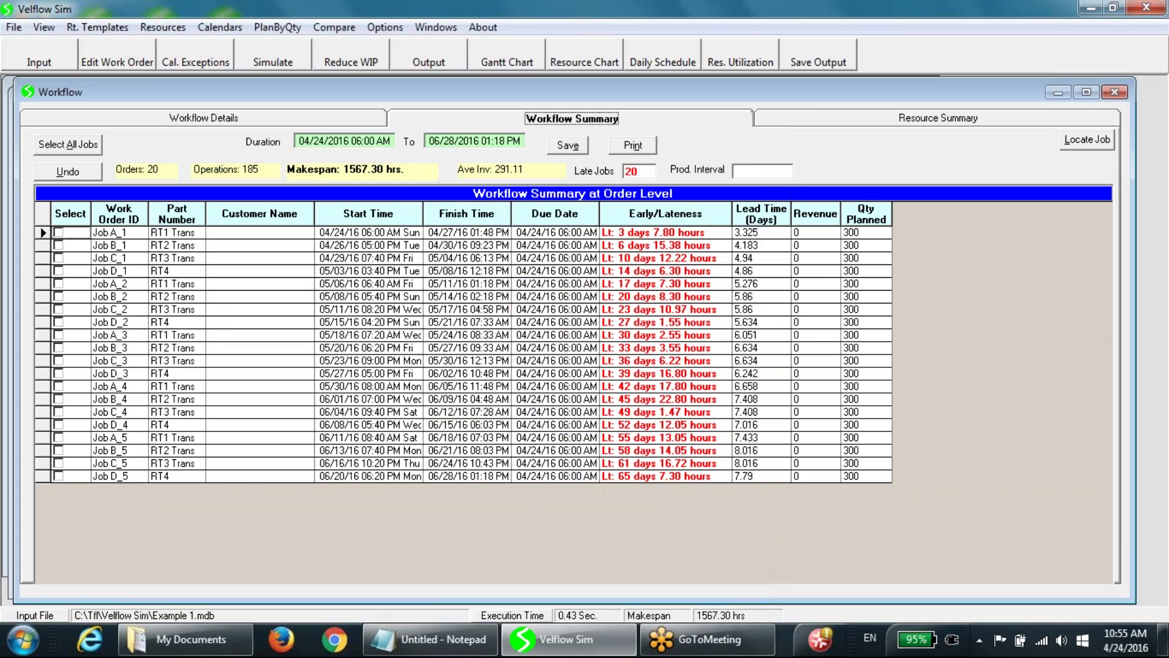
Reload the saved production plan by quantity, and generate and simulate its work orders as the baseline
left_click(277, 27)
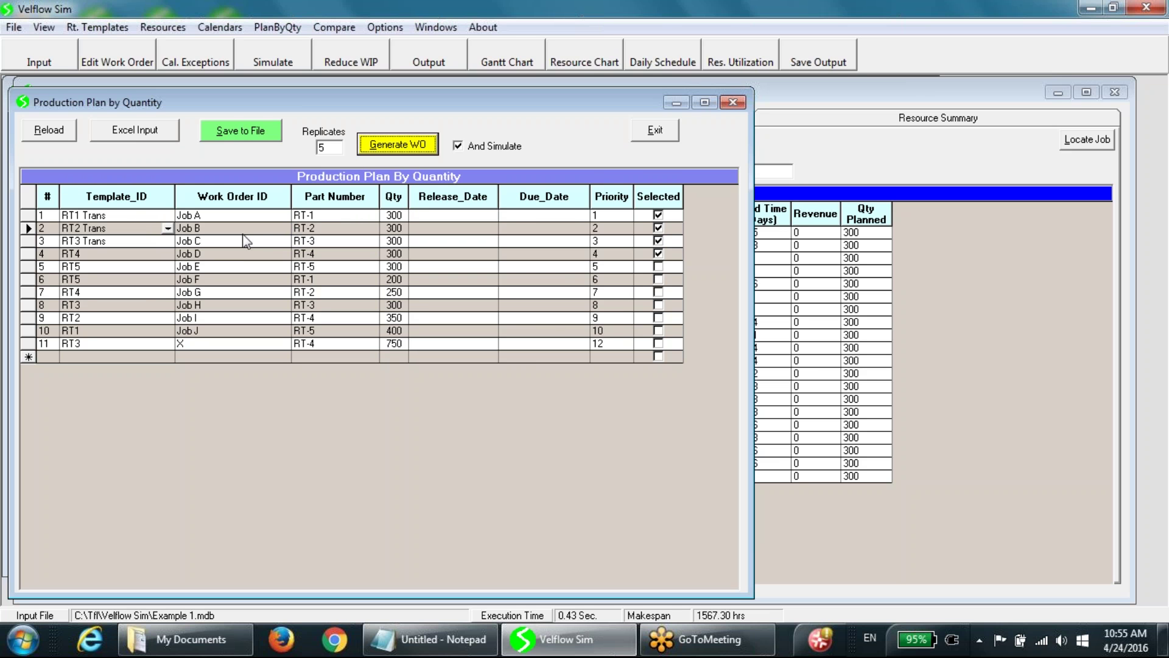
left_click(45, 135)
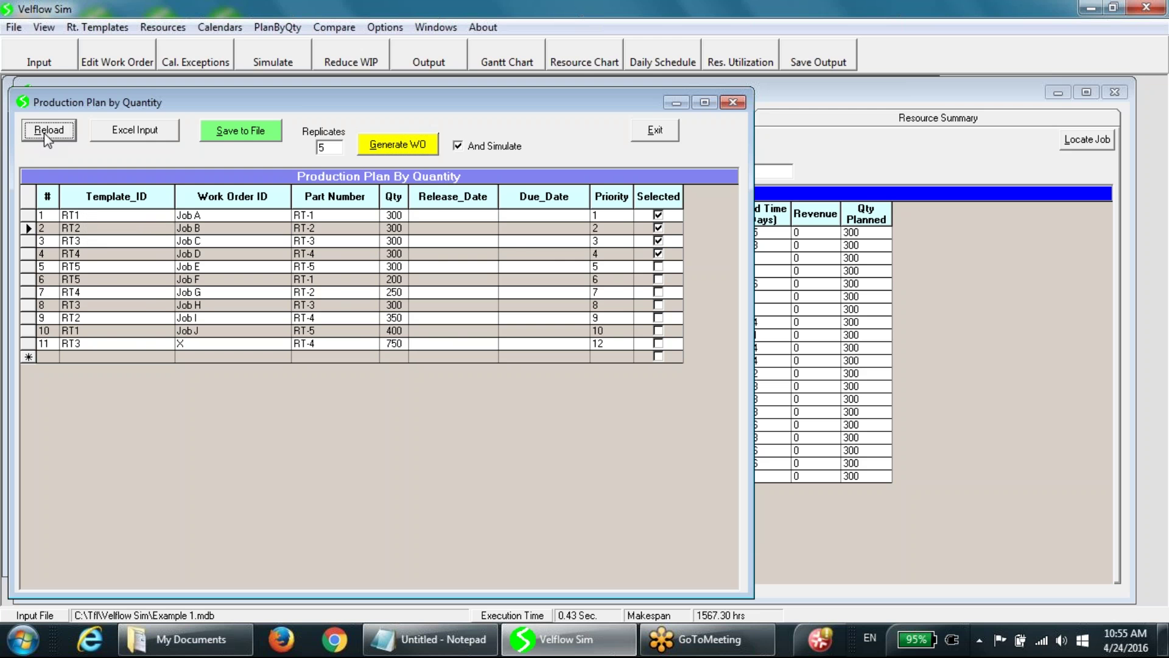
left_click(397, 145)
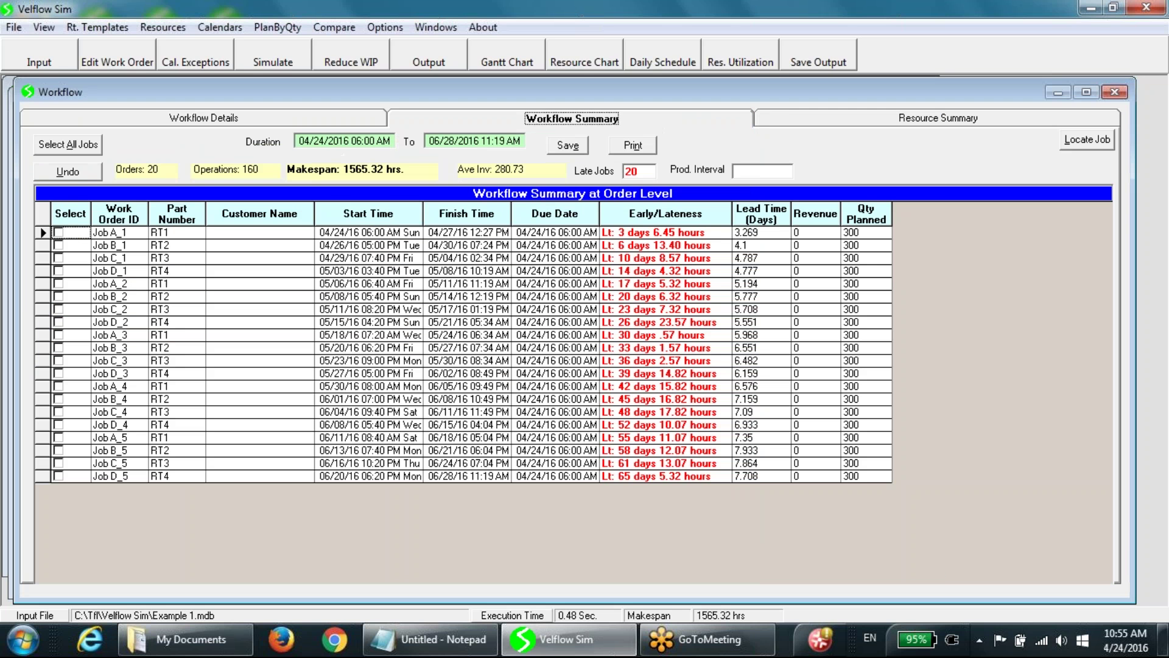
Assign the templates RT1 HT, RT2 HT and RT3 HT to Jobs A, B and C in the production plan by quantity
left_click(277, 27)
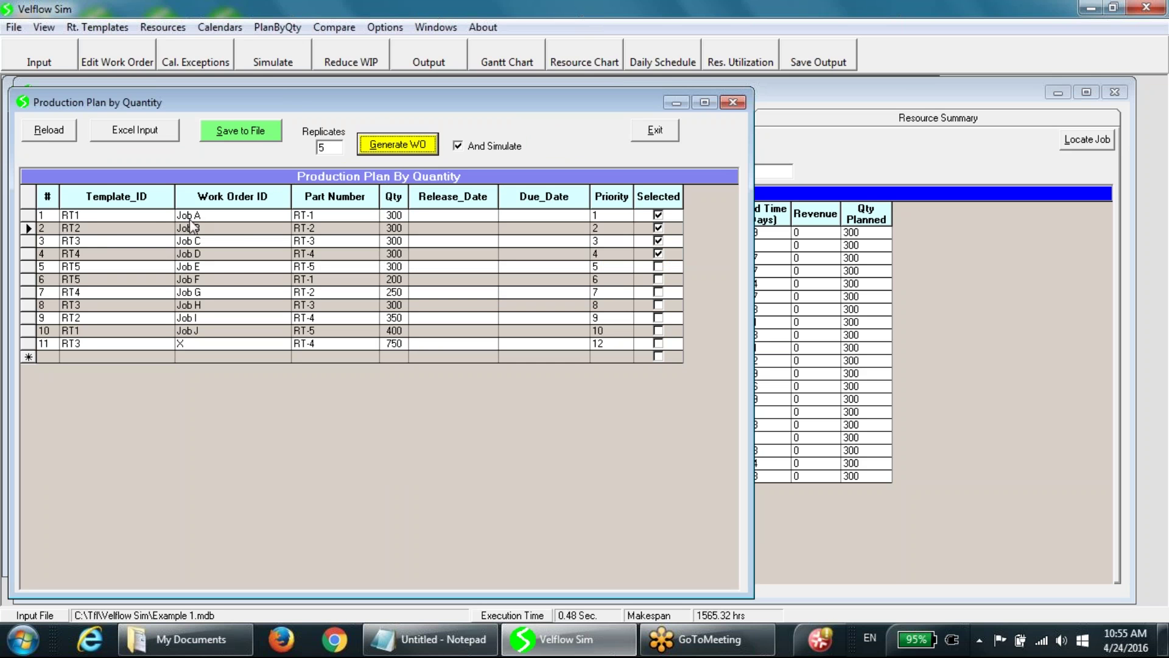
left_click(160, 214)
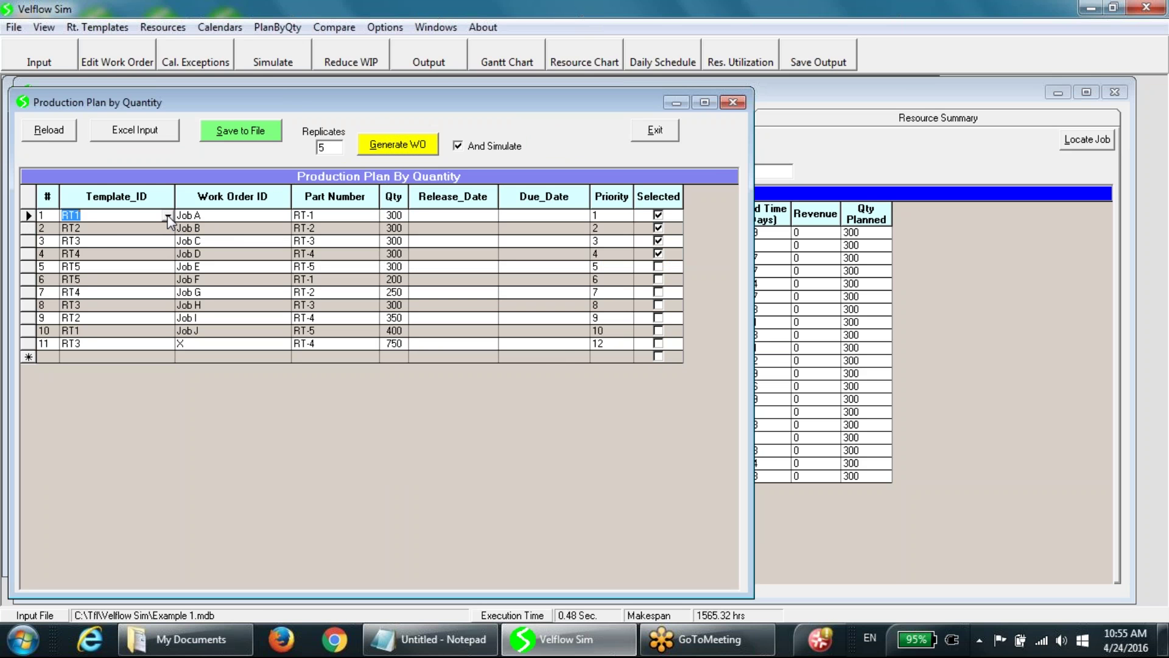
left_click(166, 215)
left_click(131, 250)
left_click(166, 228)
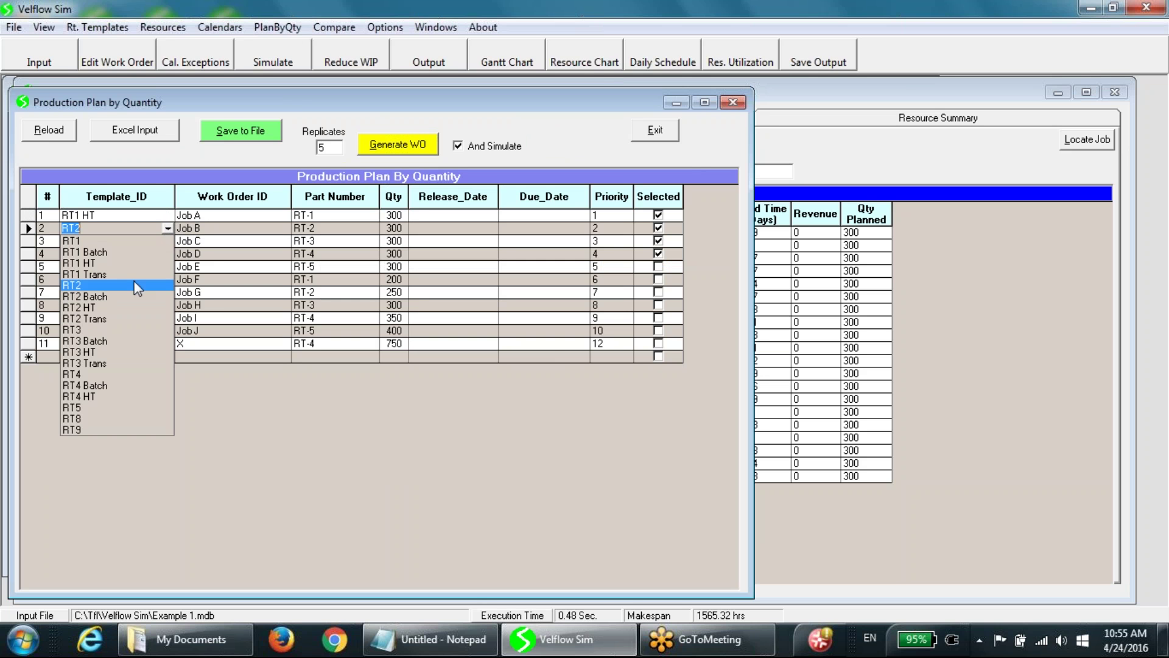
left_click(136, 306)
left_click(157, 243)
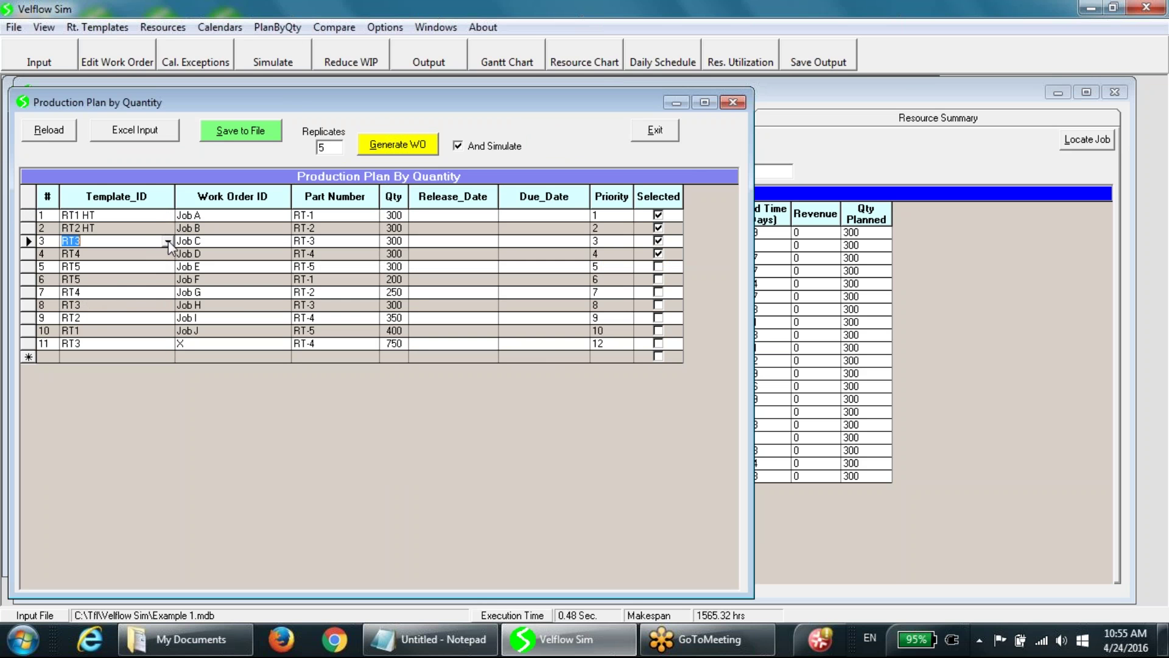
left_click(168, 241)
left_click(91, 365)
Review the RT2 HT routing against RT2, checking the Heat Treatment cycle time, and close the routing information
left_click(127, 226)
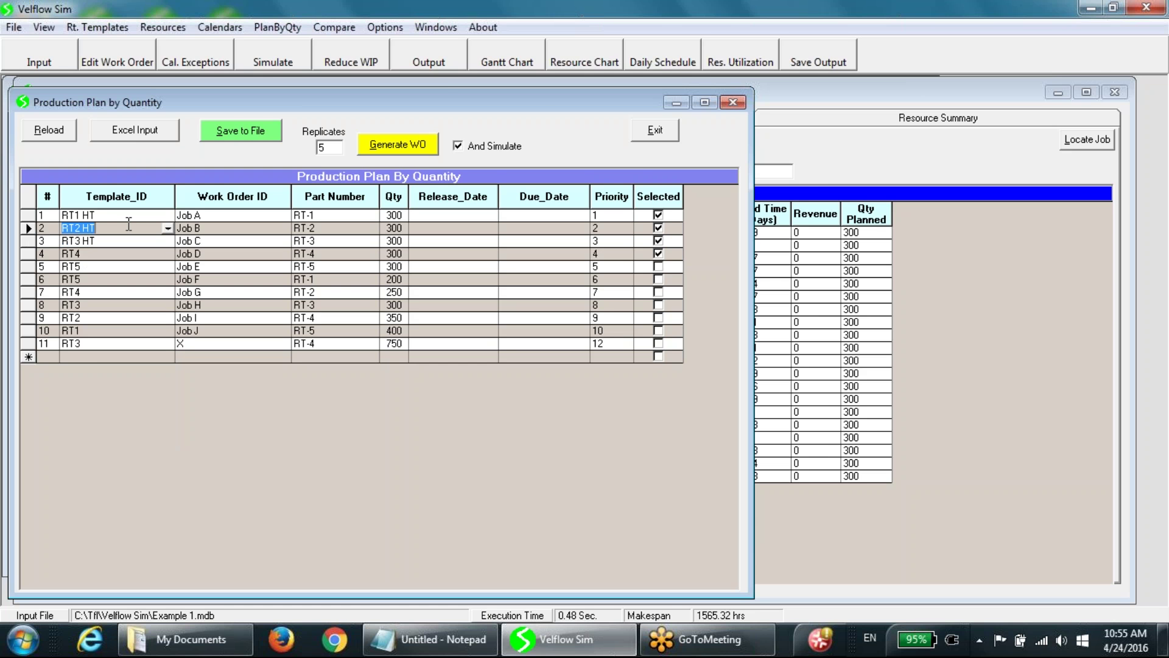
double_click(125, 227)
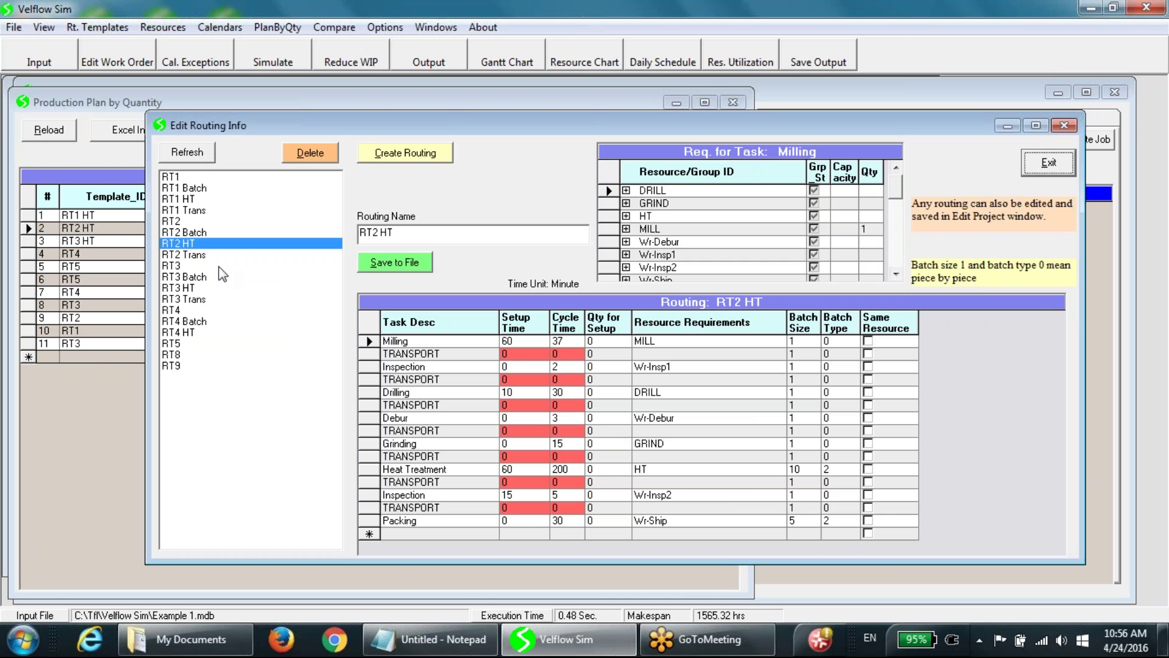
left_click(182, 223)
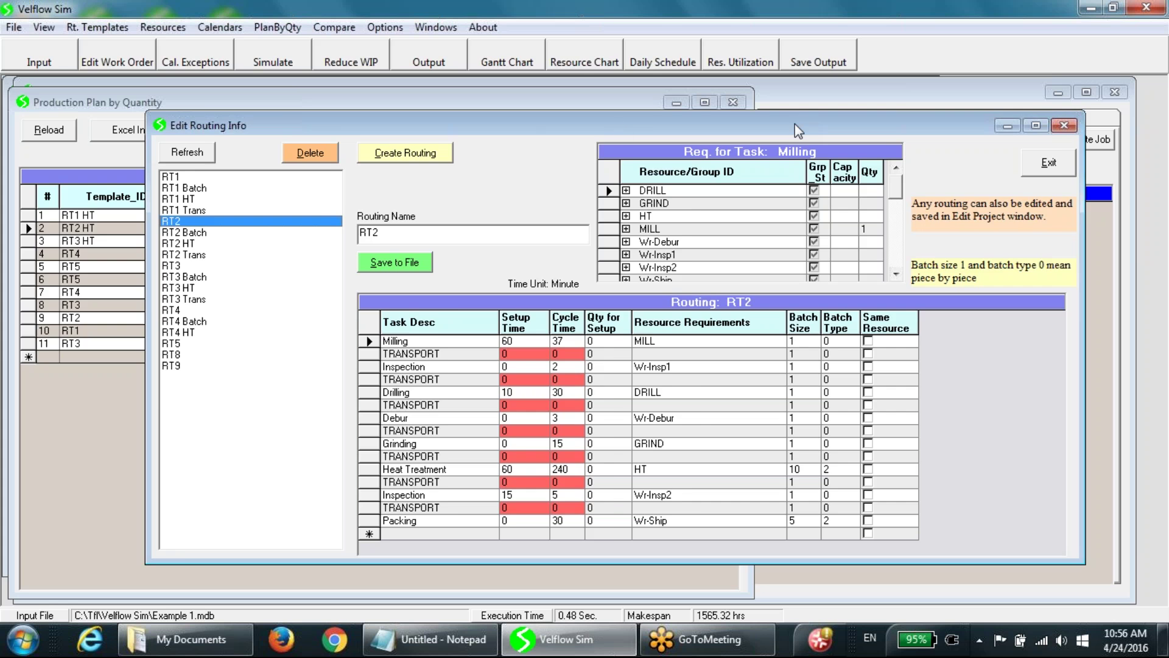
left_click_drag(795, 123, 630, 111)
left_click(874, 168)
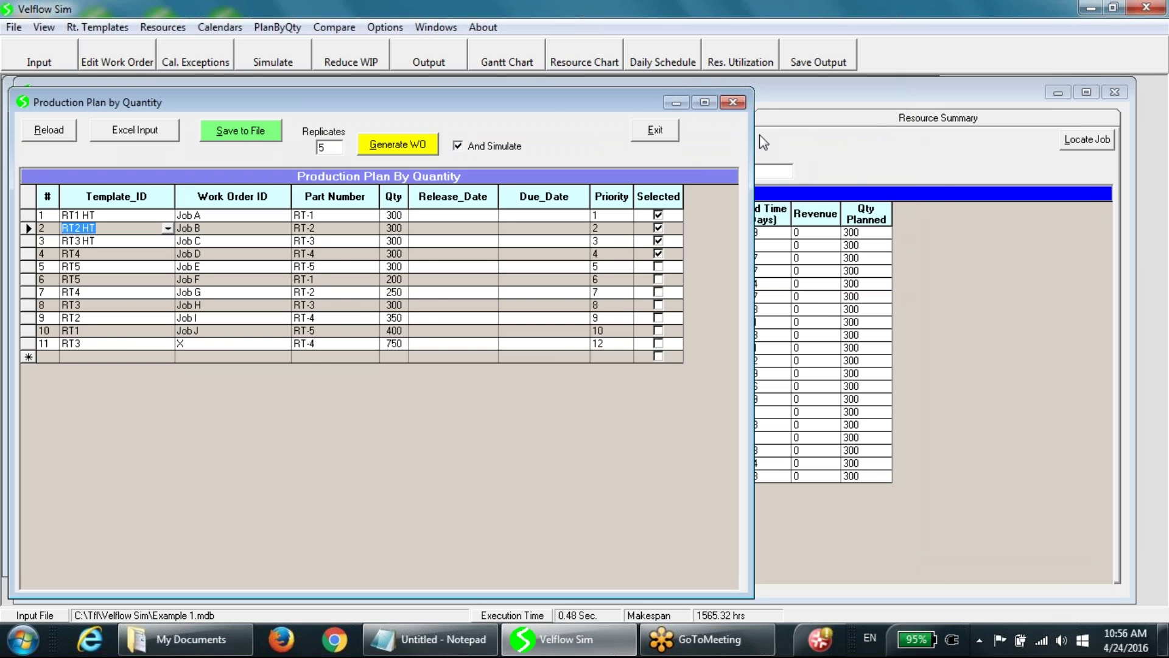
Generate and simulate the work orders with the HT templates, and compare completion times and average WIP with the previous plan by quantity
left_click(402, 150)
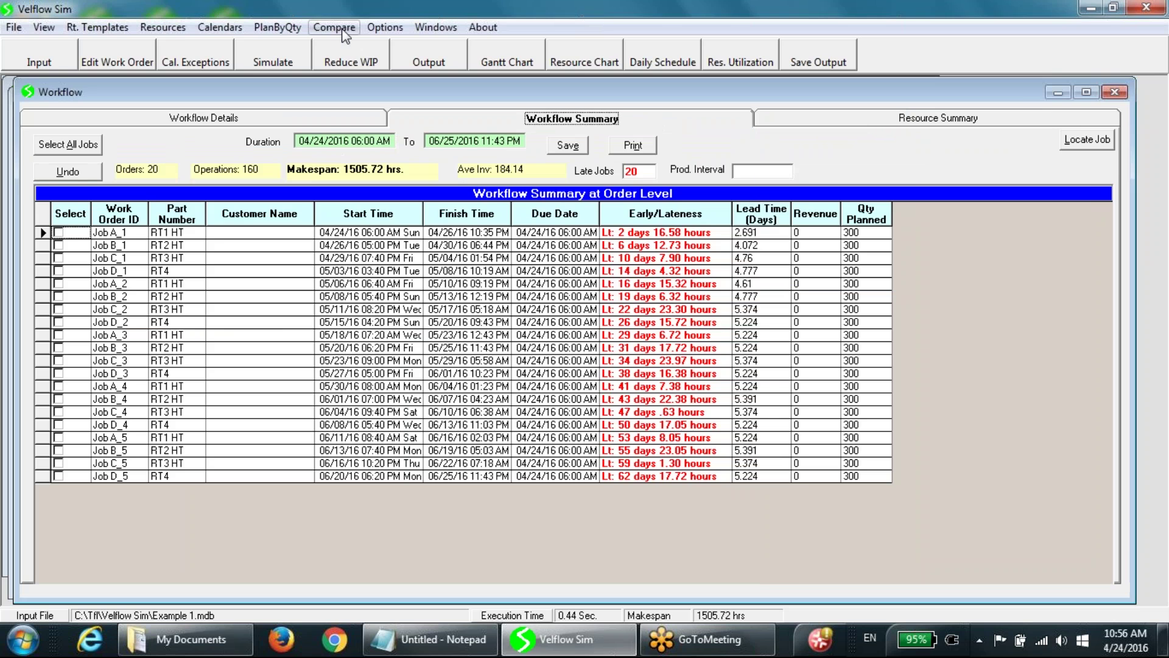
left_click(334, 27)
left_click(268, 187)
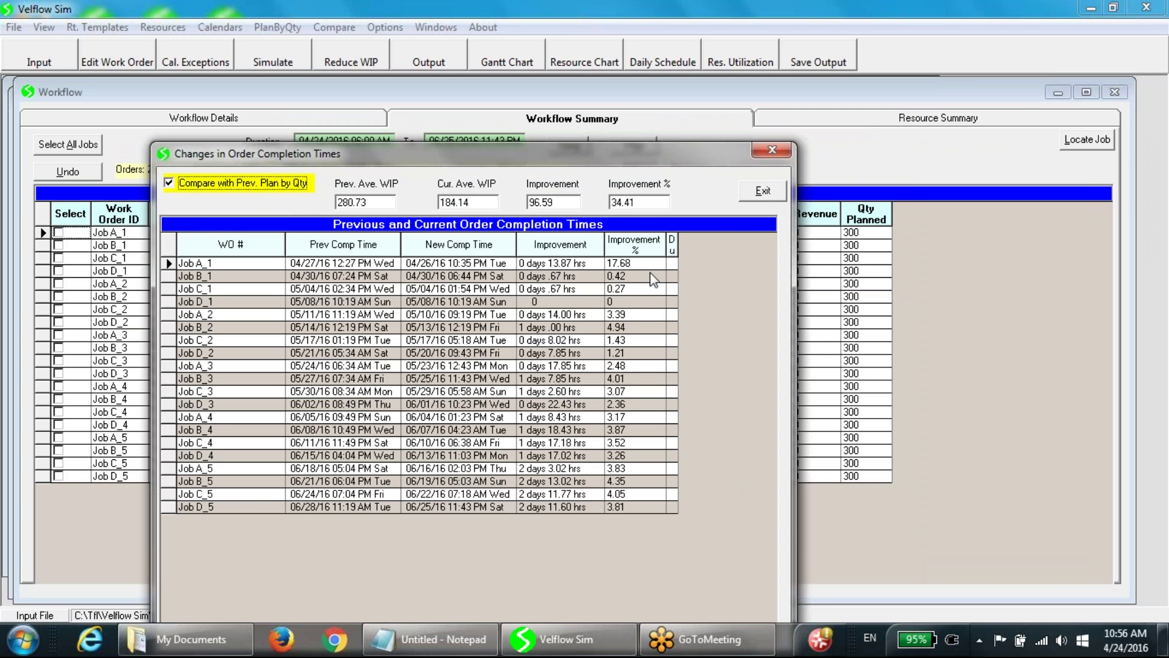
left_click_drag(643, 202, 600, 204)
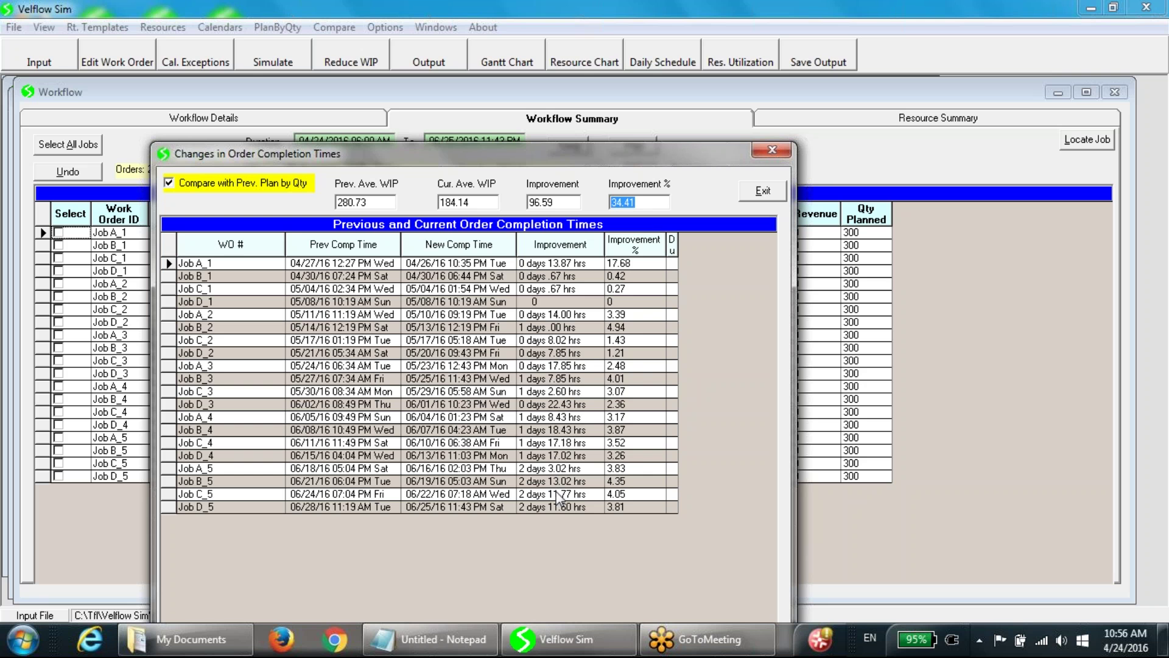
left_click(763, 191)
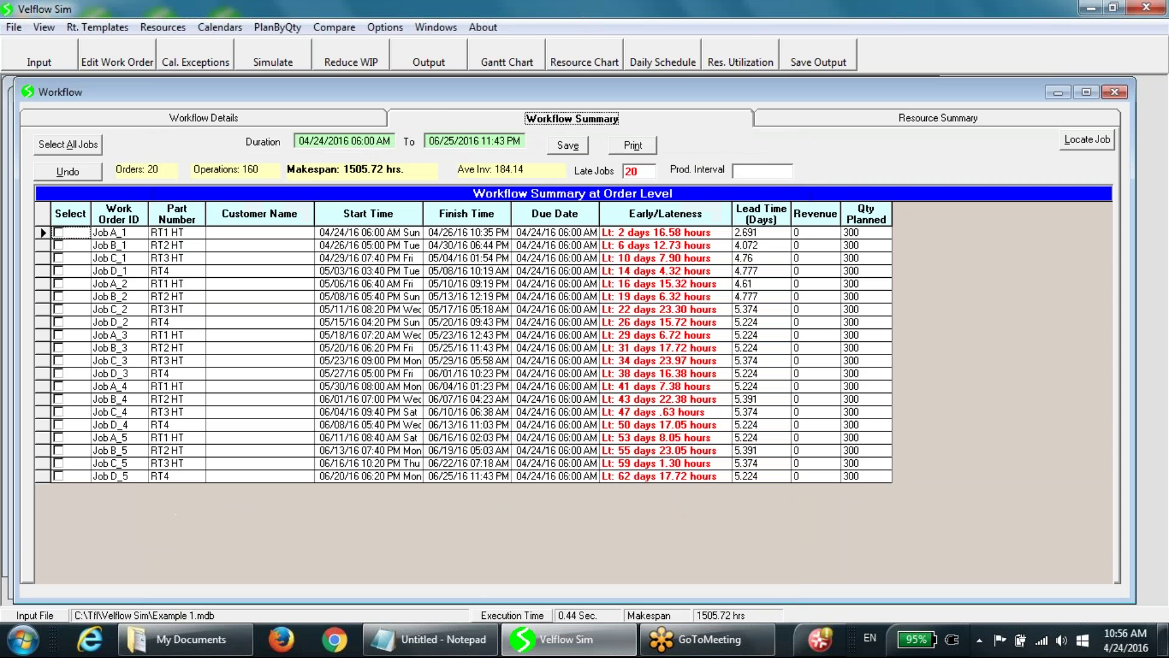
Restore the saved templates by reloading the production plan by quantity, and generate and simulate its work orders
left_click(278, 27)
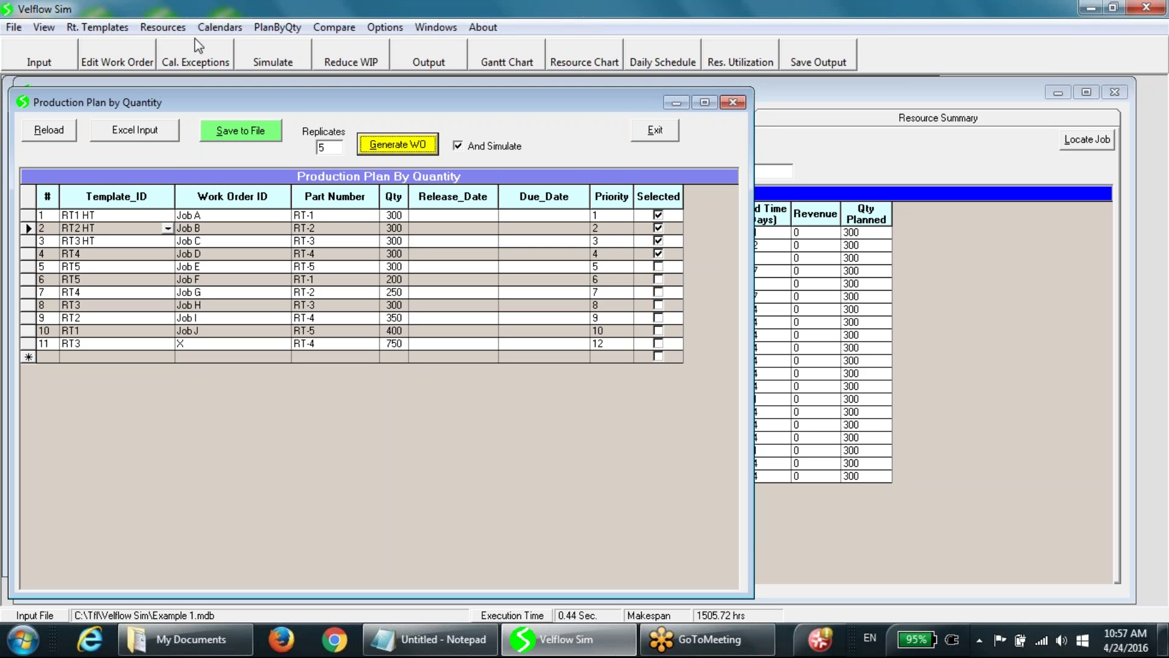
left_click(44, 131)
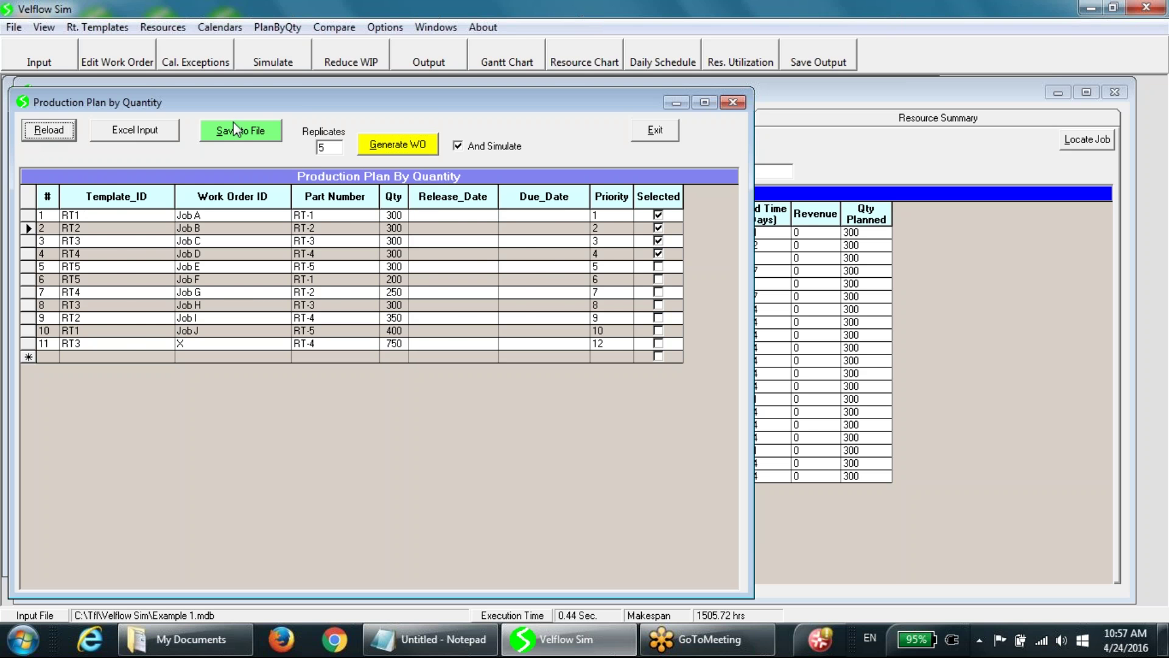
left_click(412, 149)
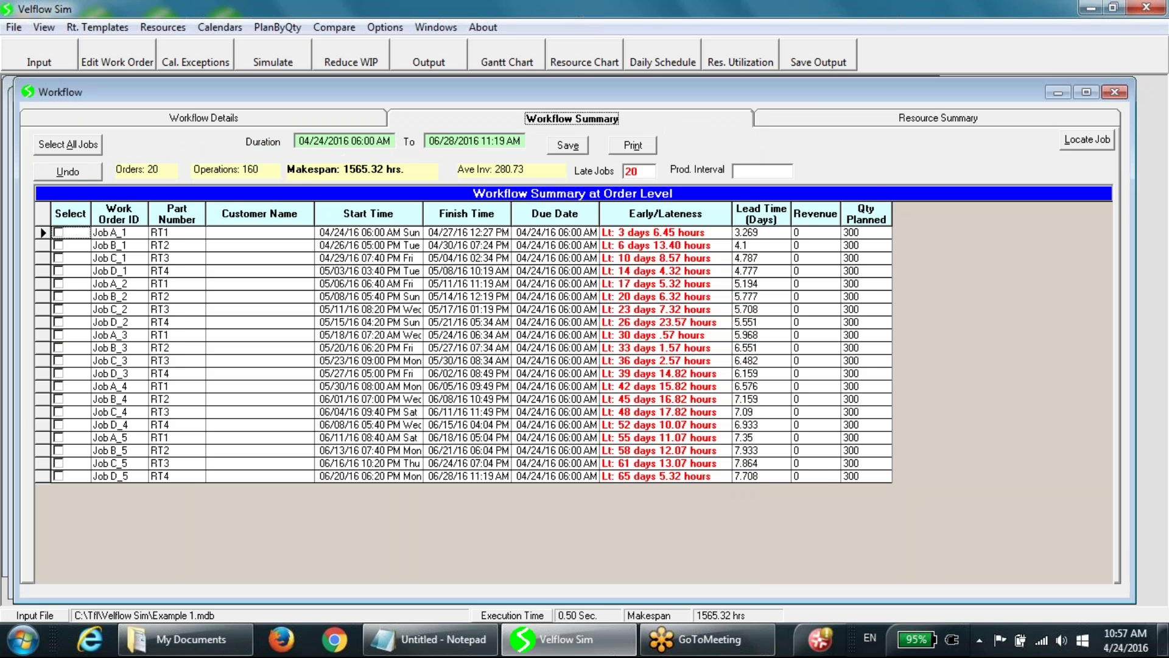
Set the calendar number of Oven 1 to 7 in the resources, and close the resource data
left_click(163, 27)
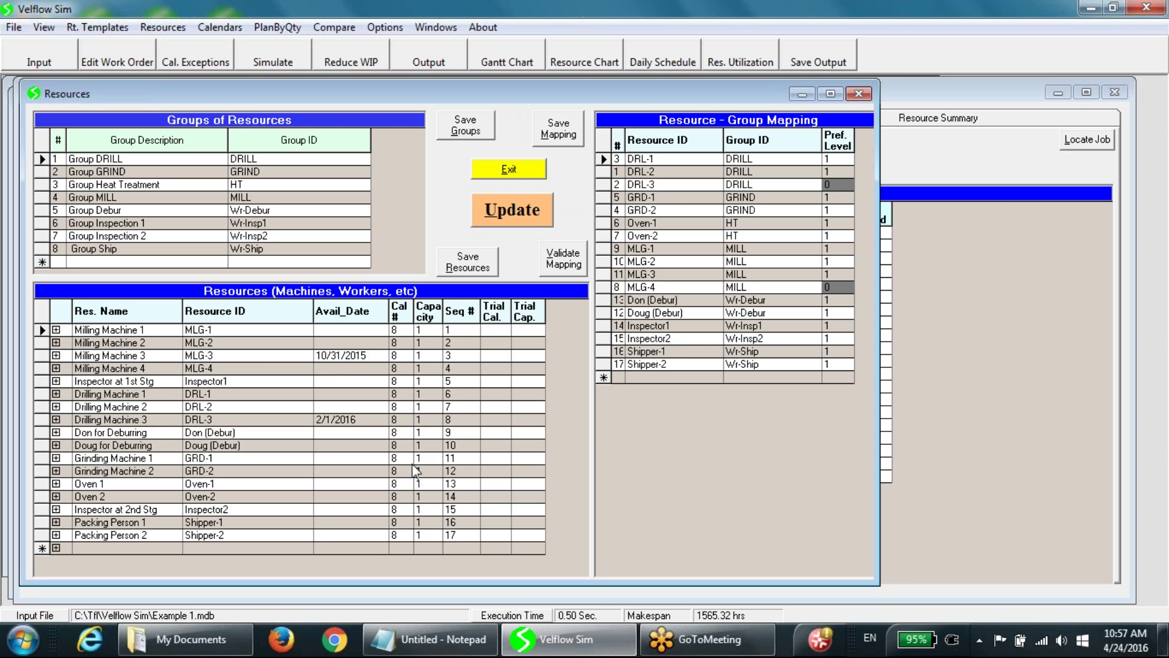
left_click(401, 485)
type("7")
left_click(413, 419)
left_click(511, 172)
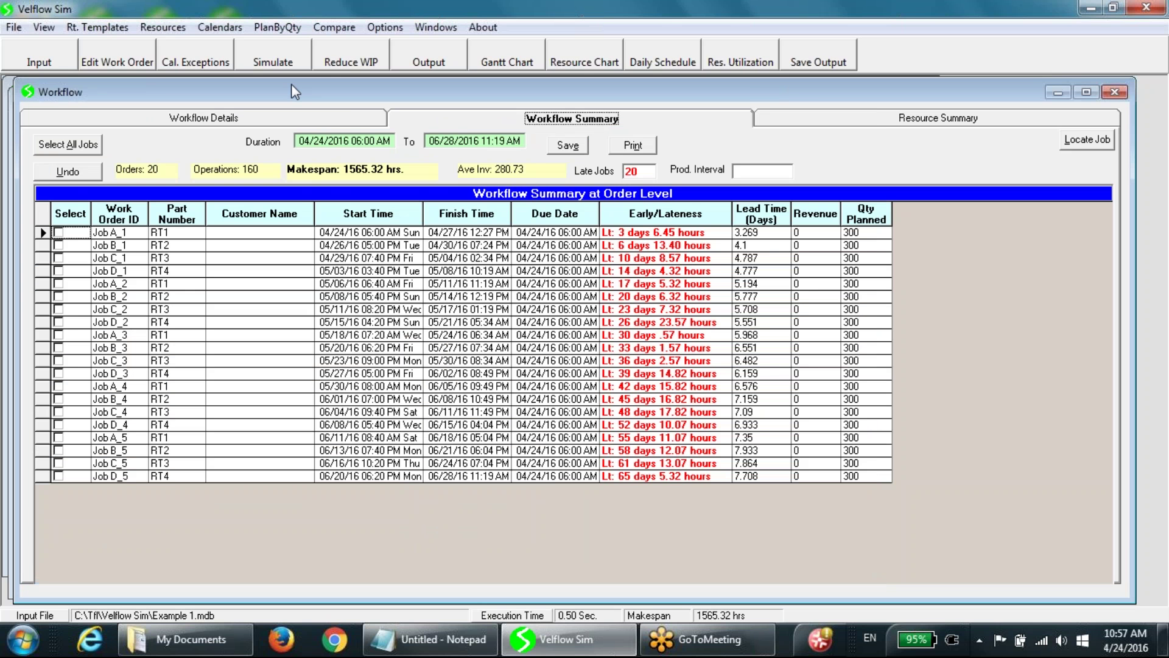
Simulate the production plan with the changed oven calendar, and compare completion times and average WIP with the previous plan by quantity
left_click(277, 27)
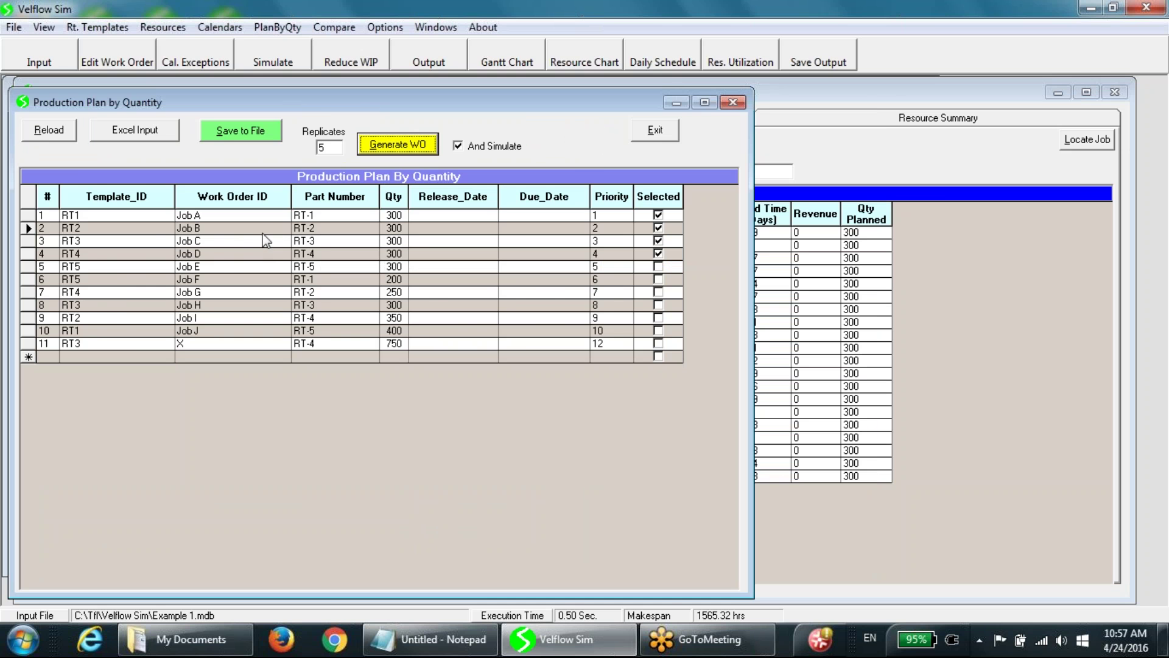
left_click(397, 144)
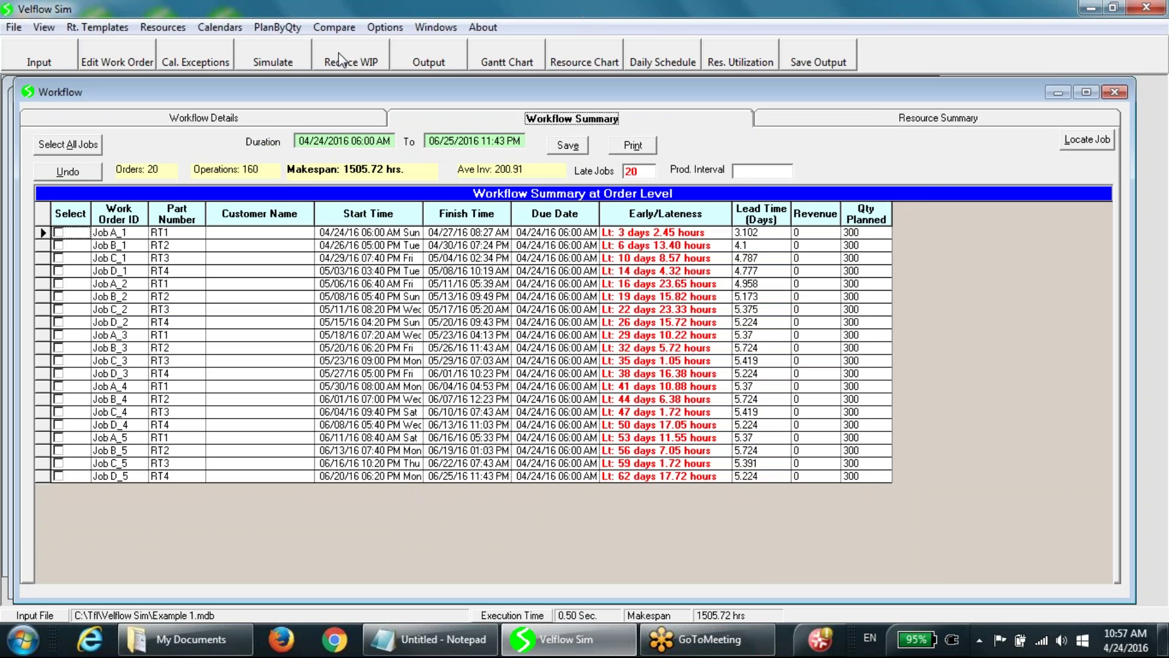
left_click(334, 27)
left_click(161, 65)
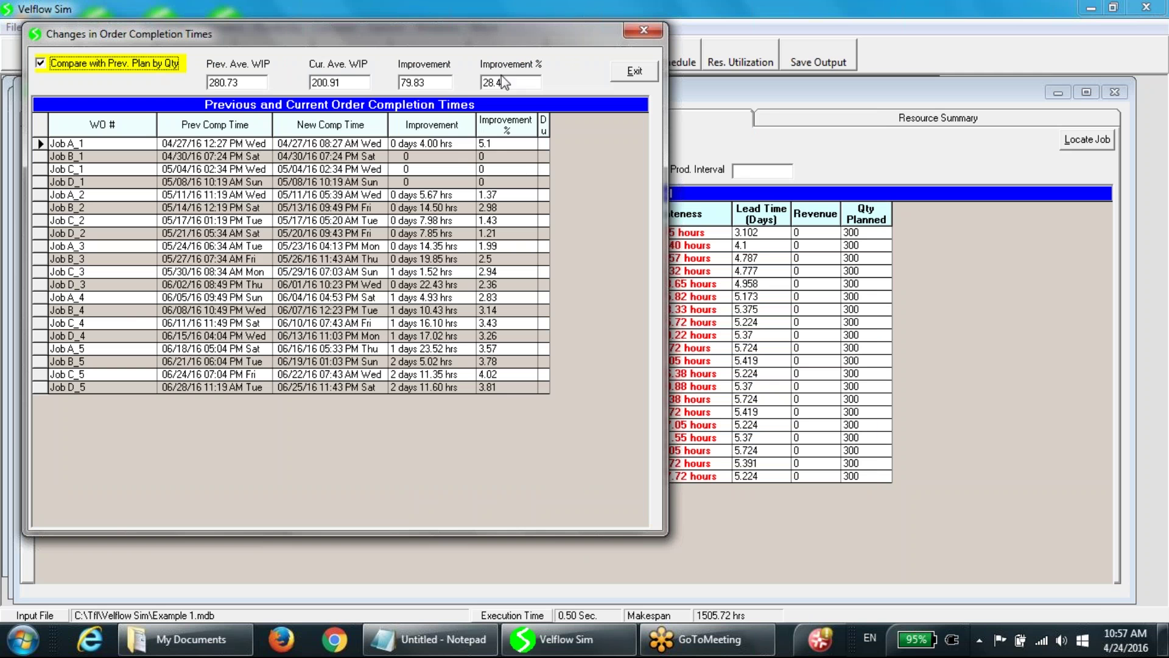
left_click_drag(509, 82, 475, 84)
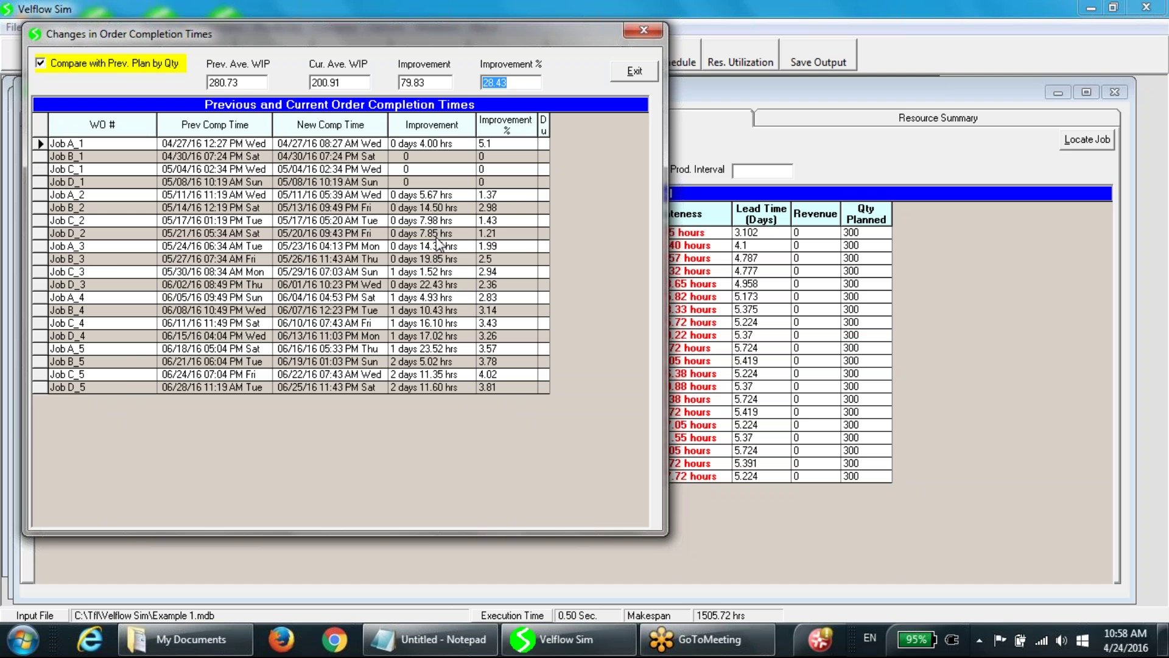
left_click(636, 73)
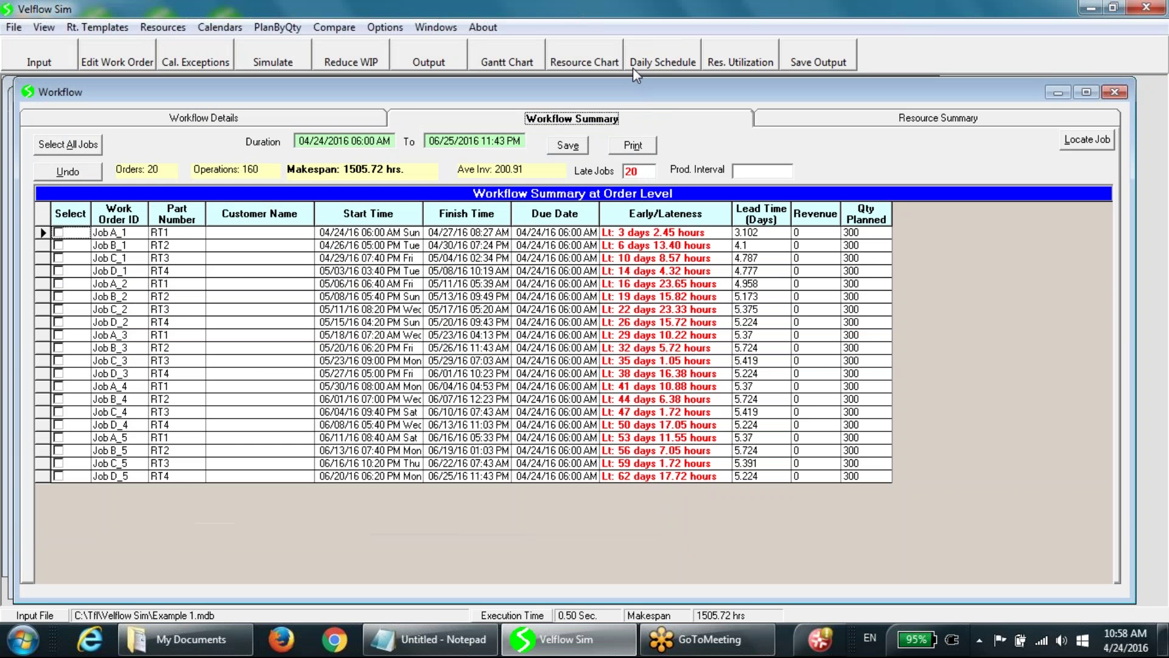